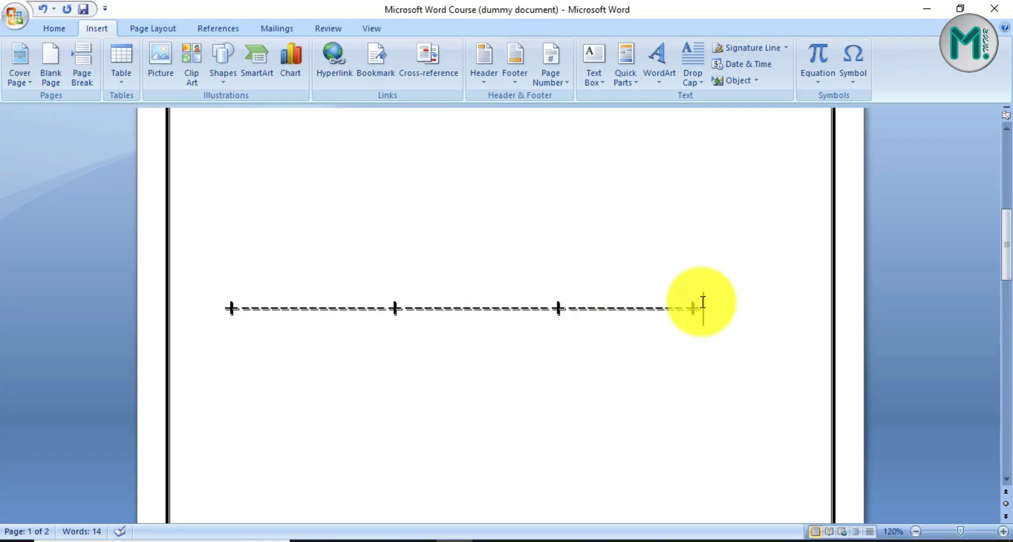
Step: Convert the typed line of plus signs and dashes into a three-column table
key(Return)
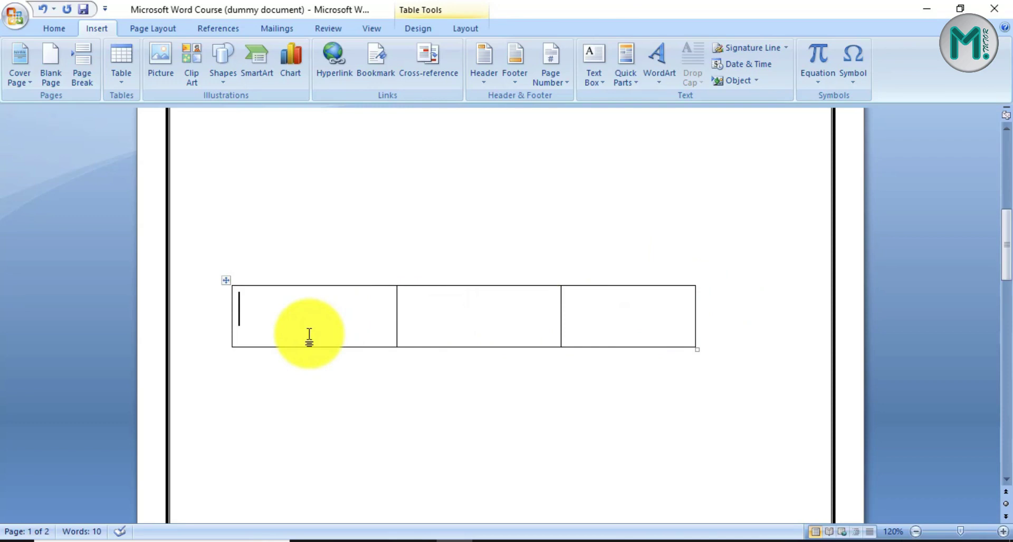
scroll(309, 337, down, 1)
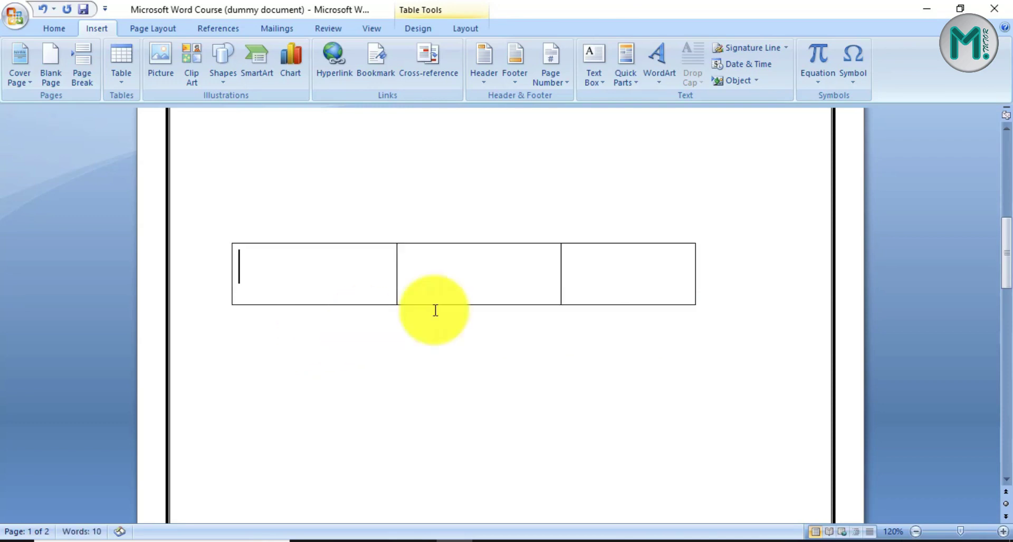
Step: Append several new rows to the three-column table, continuing from its last cell
click(591, 290)
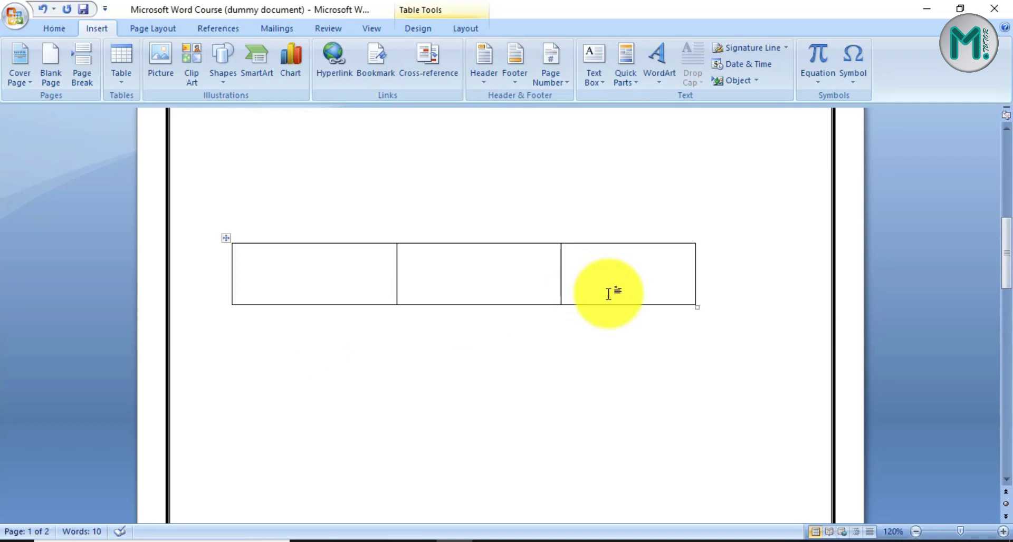
key(Tab)
key(Tab)
key(Tab)
key(Tab)
scroll(604, 348, down, 3)
click(606, 263)
key(Tab)
scroll(605, 269, down, 2)
key(Tab)
key(Tab)
key(Tab)
Step: Fill the first three cells of the five-column table's top row with ABC, ABC and BAC
scroll(593, 269, up, 10)
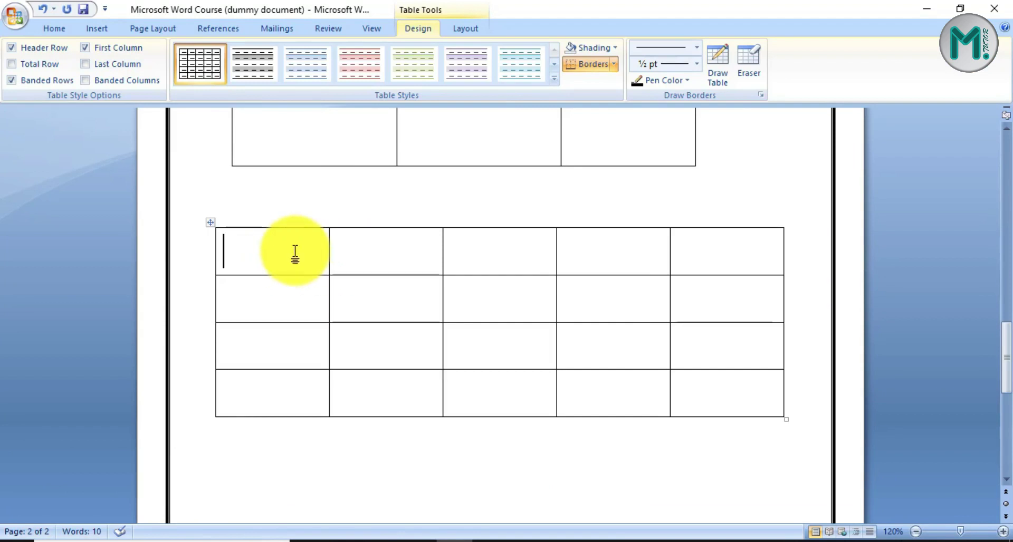
text(ABC)
click(369, 256)
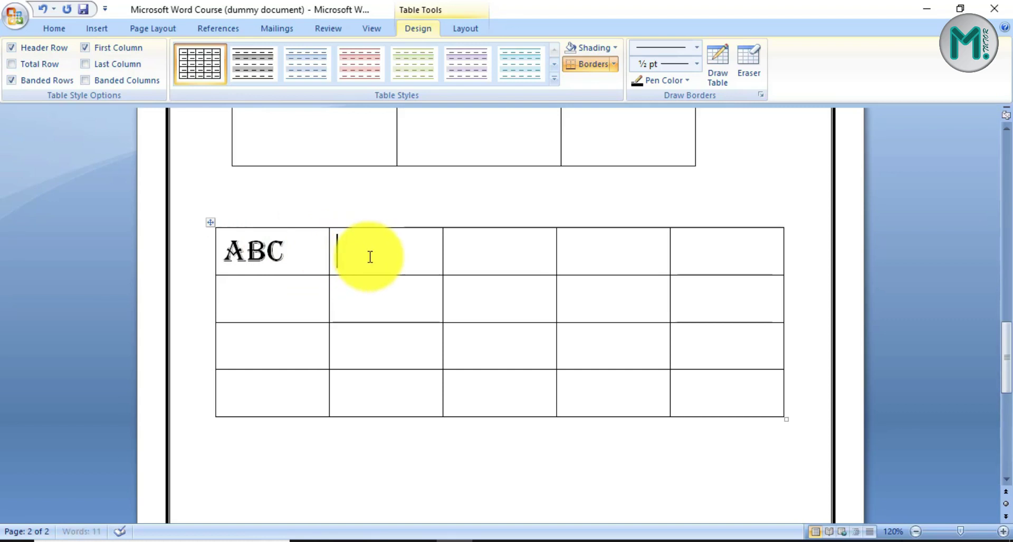
text(ABC)
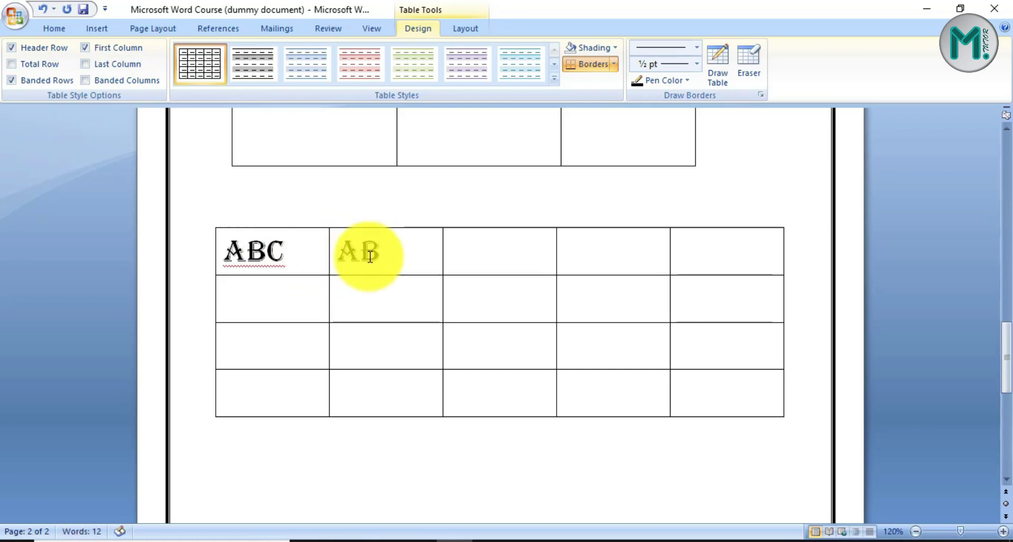
click(476, 258)
text(BAC)
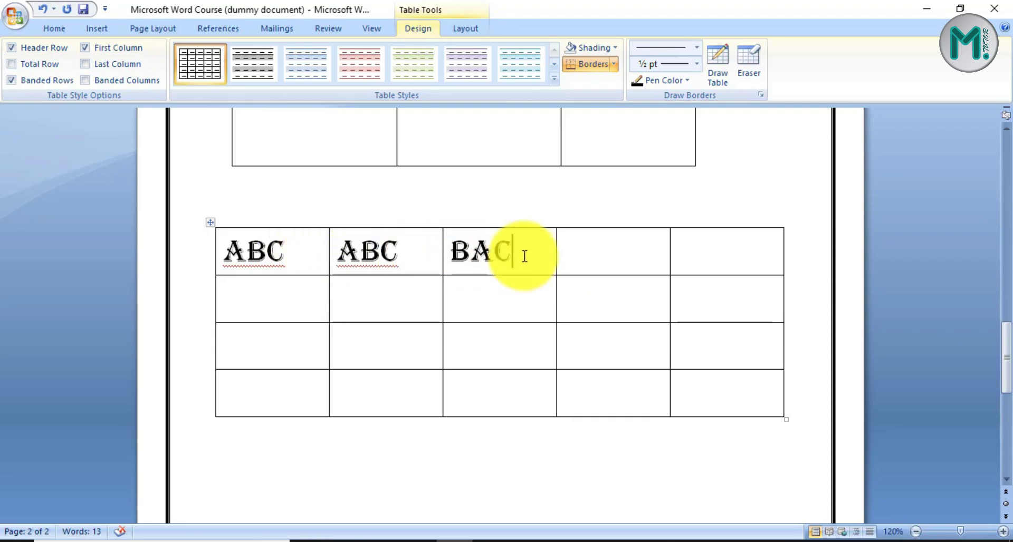
Step: Try to delete the third top-row cell, cancel the deletion, and clear the text from the row
mouse_move(485, 255)
mouse_down()
mouse_move(429, 253)
mouse_move(496, 261)
mouse_up()
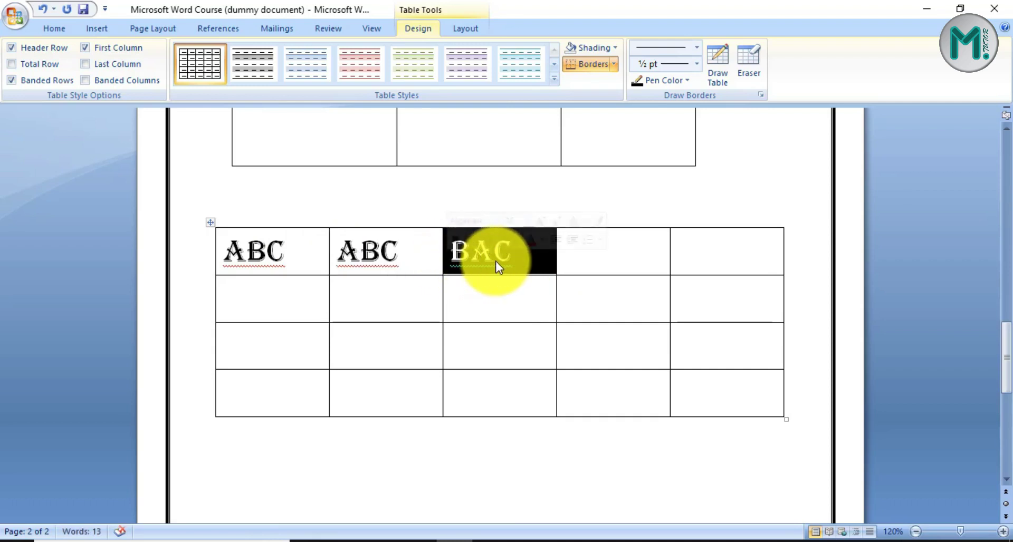
key(BackSpace)
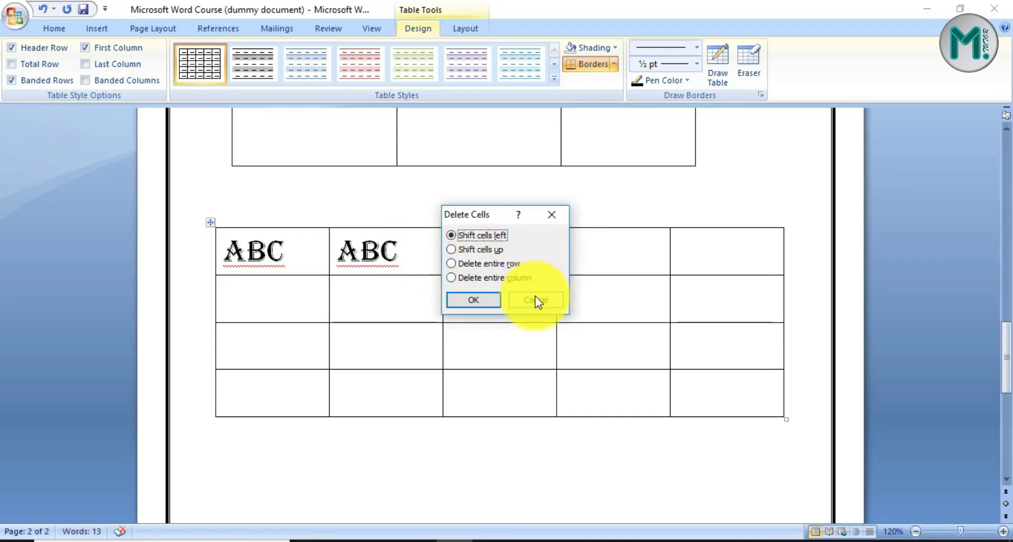
click(535, 299)
click(403, 259)
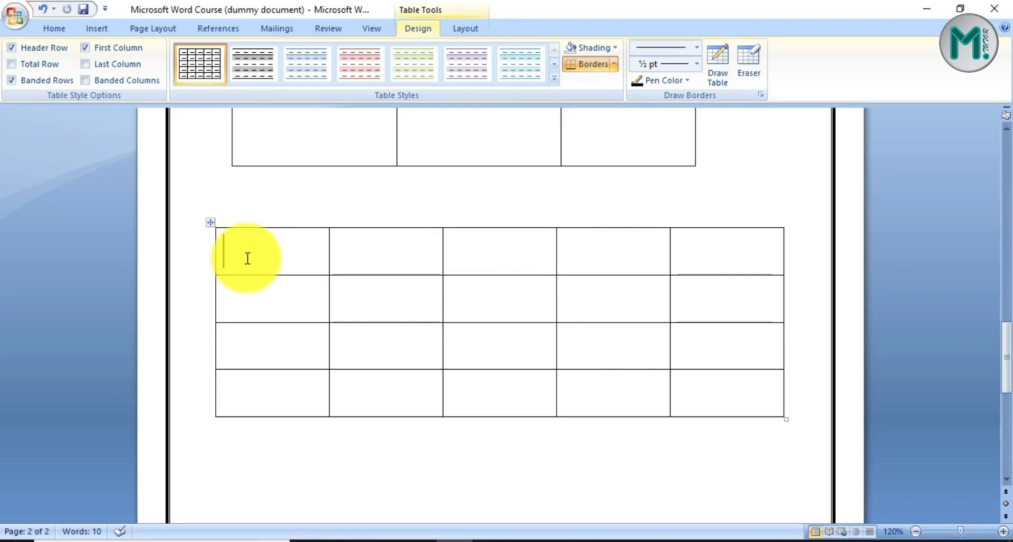
Step: Enter ABC in all five cells of the five-column table's top row, moving from cell to cell
text(ABC)
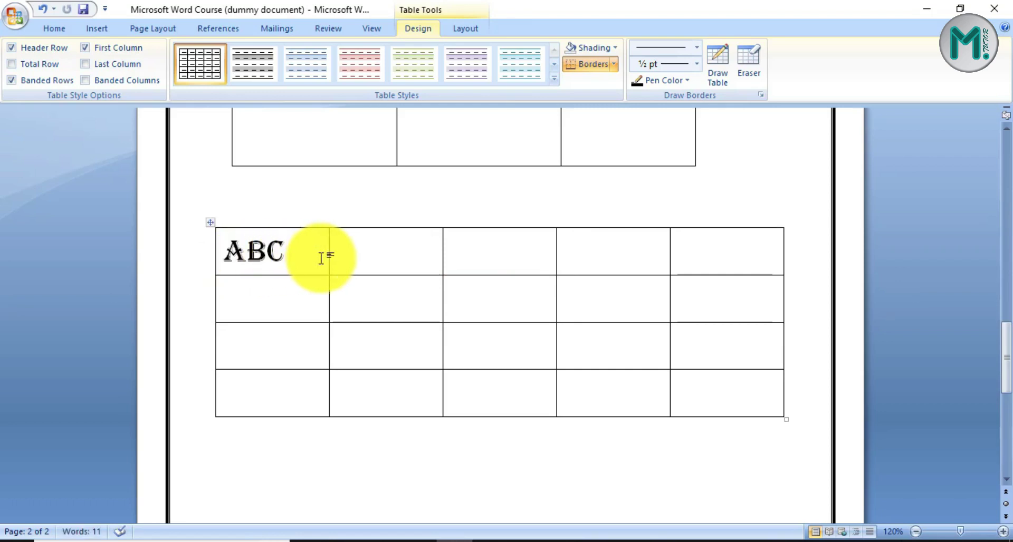
key(Tab)
text(ABC)
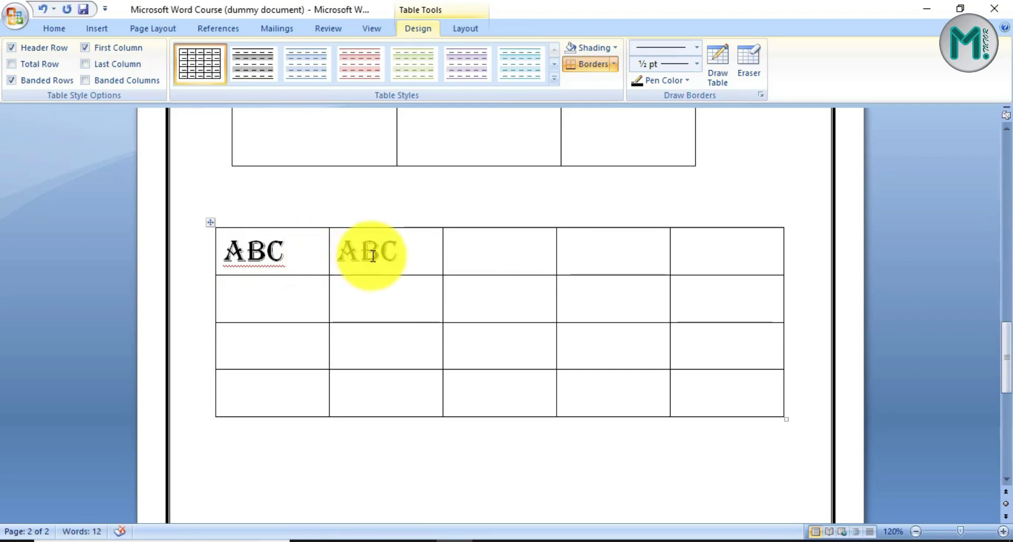
key(Tab)
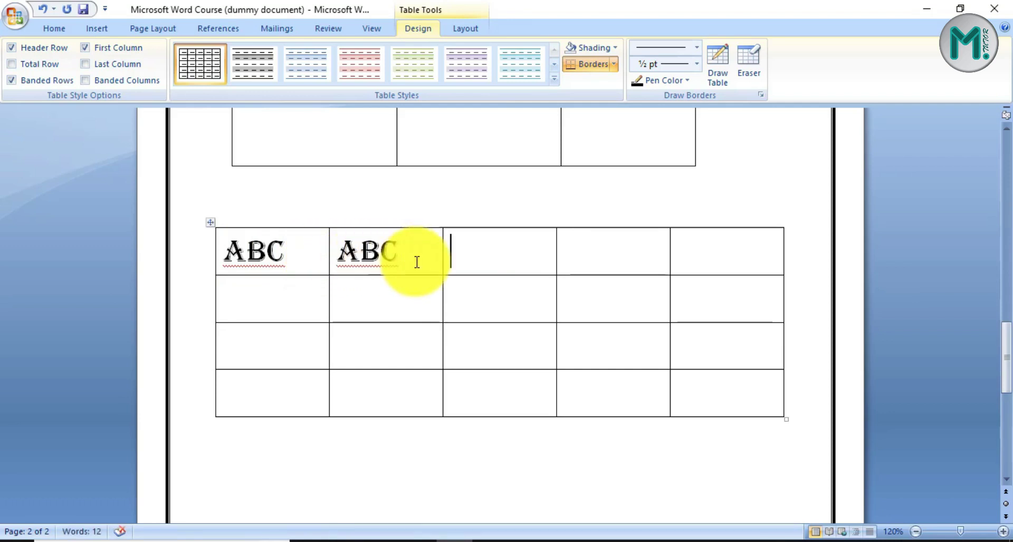
text(ABC)
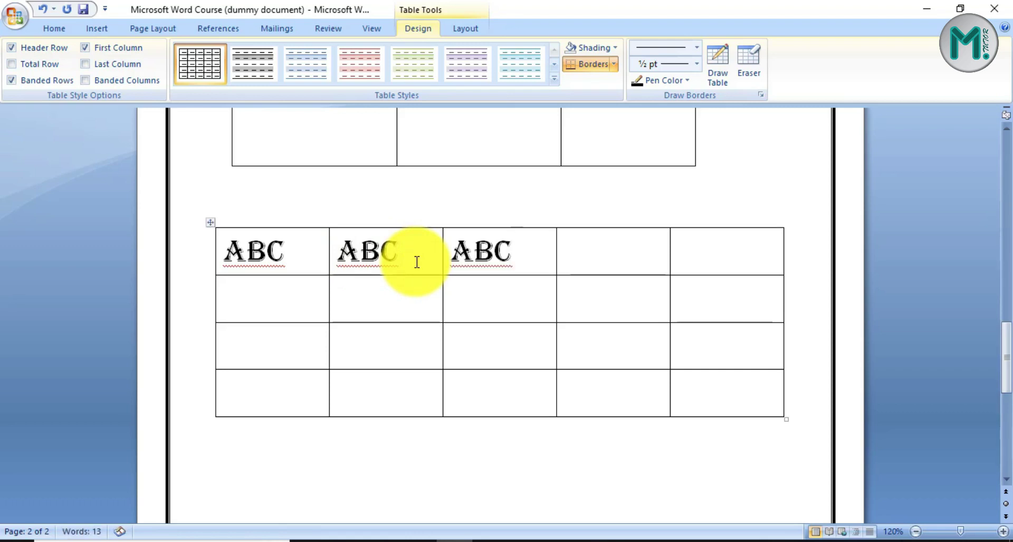
key(Tab)
text(ABC)
key(Tab)
text(A)
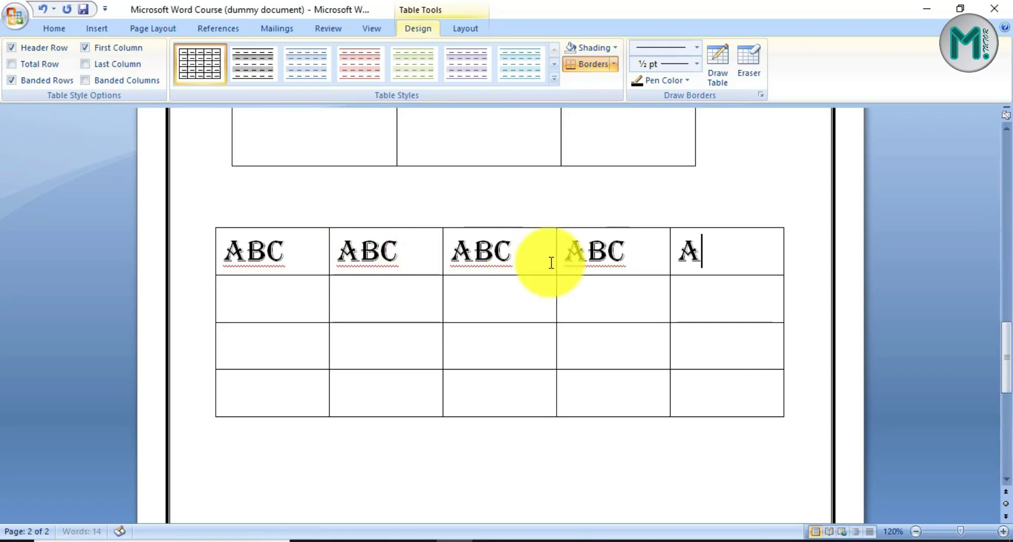
text(BC)
Step: Enter ABC in the first two cells of the second row of the five-column table
key(Tab)
text(A)
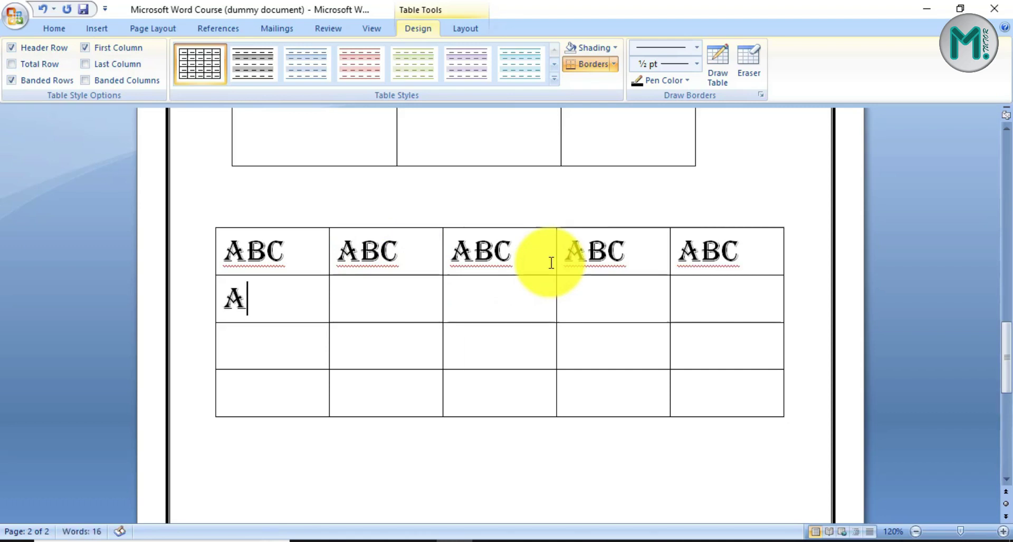
text(BC)
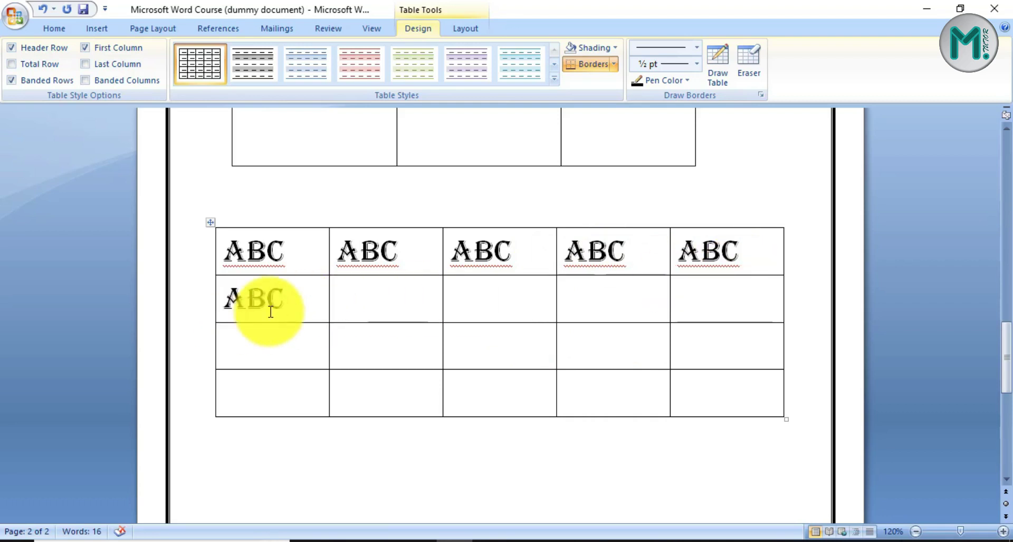
key(Tab)
text(ABB)
key(BackSpace)
text(C)
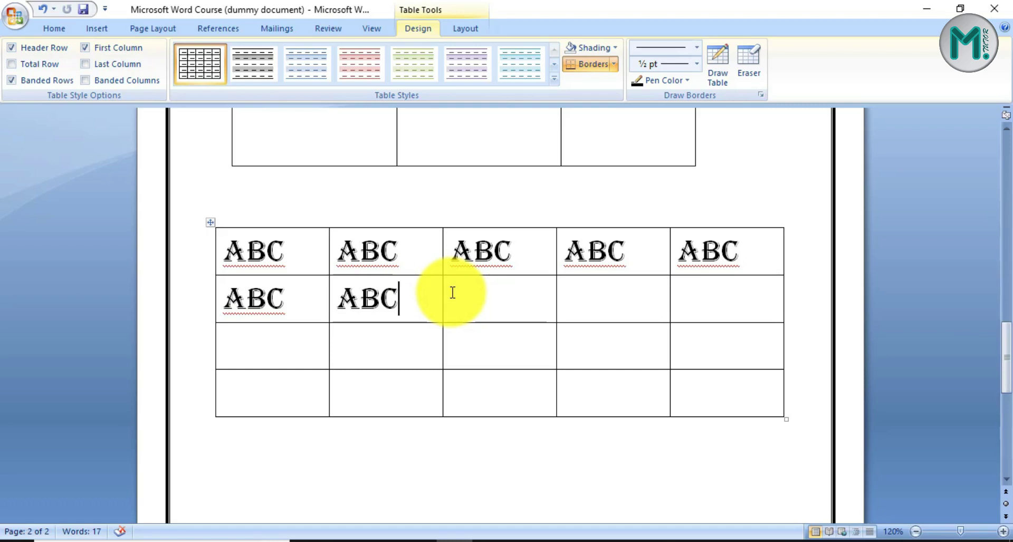
Step: Replace the letter B in the top row's third cell with AD
drag(475, 261, 496, 261)
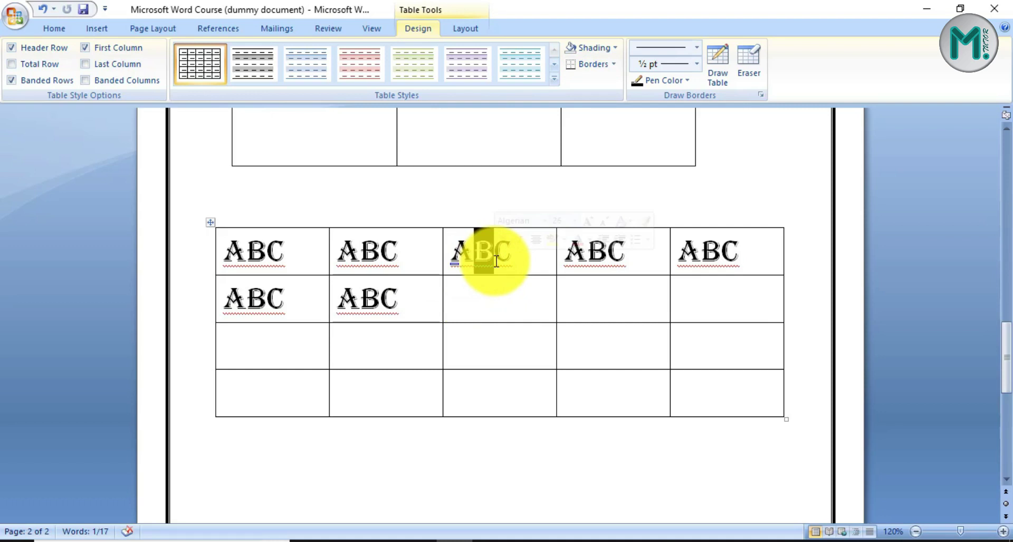
text(AD)
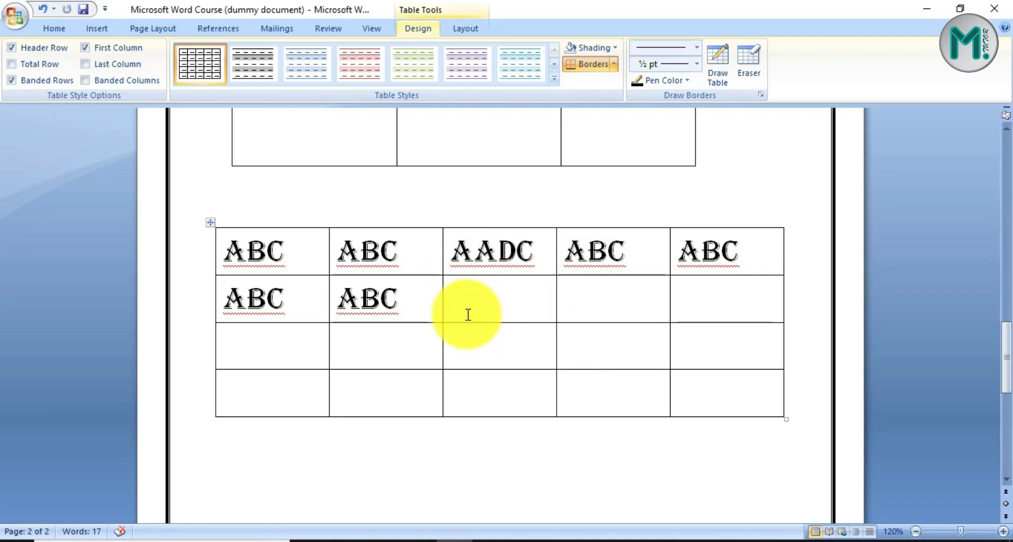
Step: Go back cell by cell from the second row to the top row's third cell and replace its text with ABC
click(416, 303)
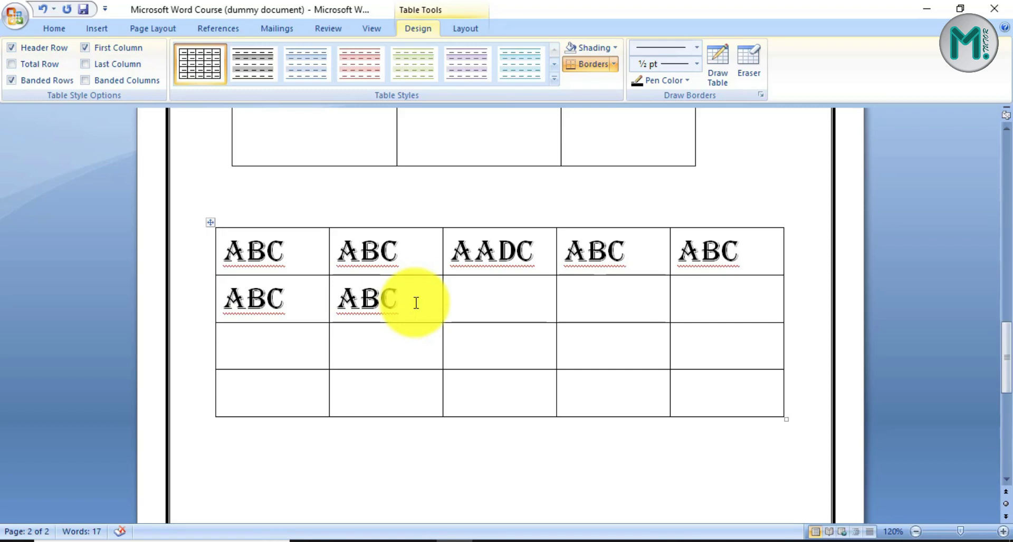
key(shift+Tab)
key(shift+Tab)
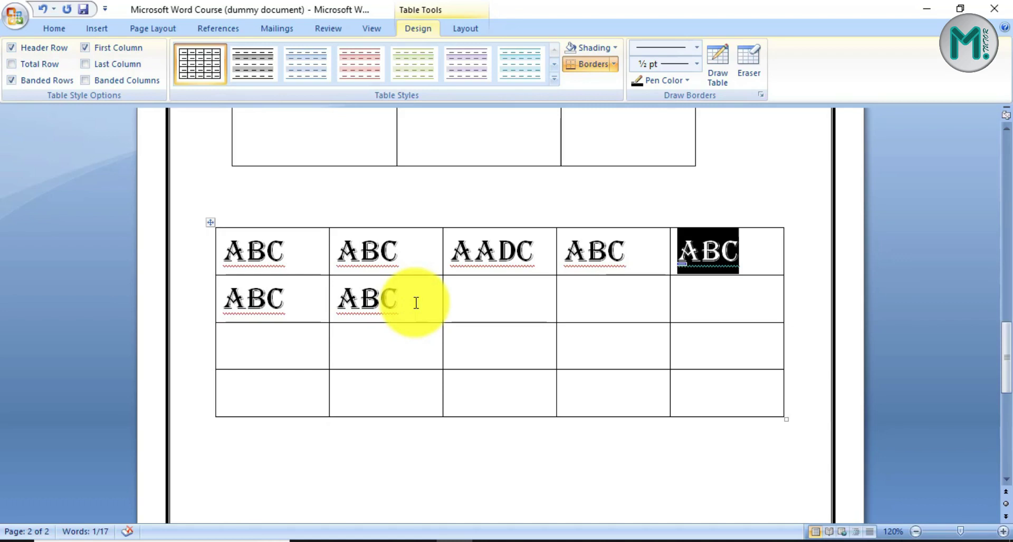
key(shift+Tab)
key(shift+Tab)
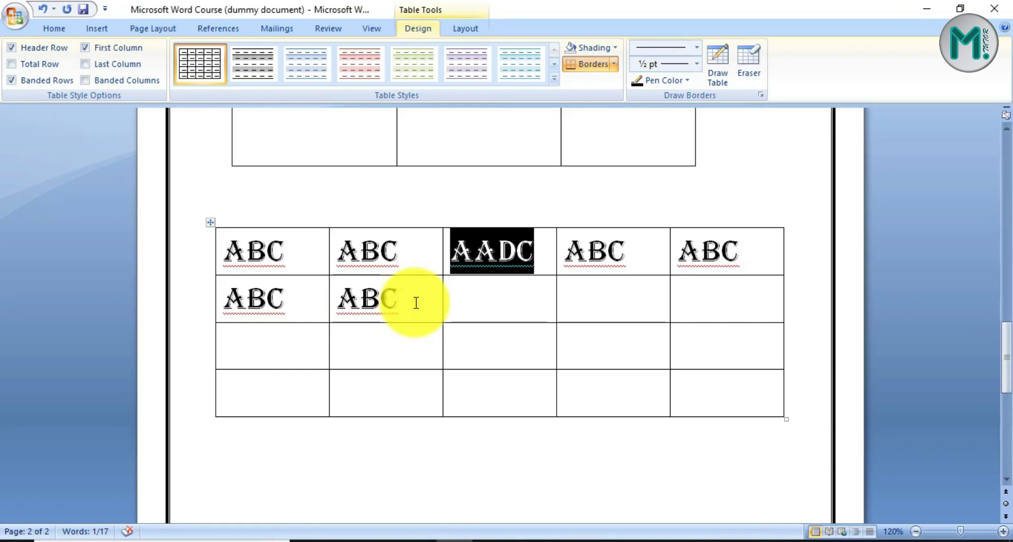
text(ABC)
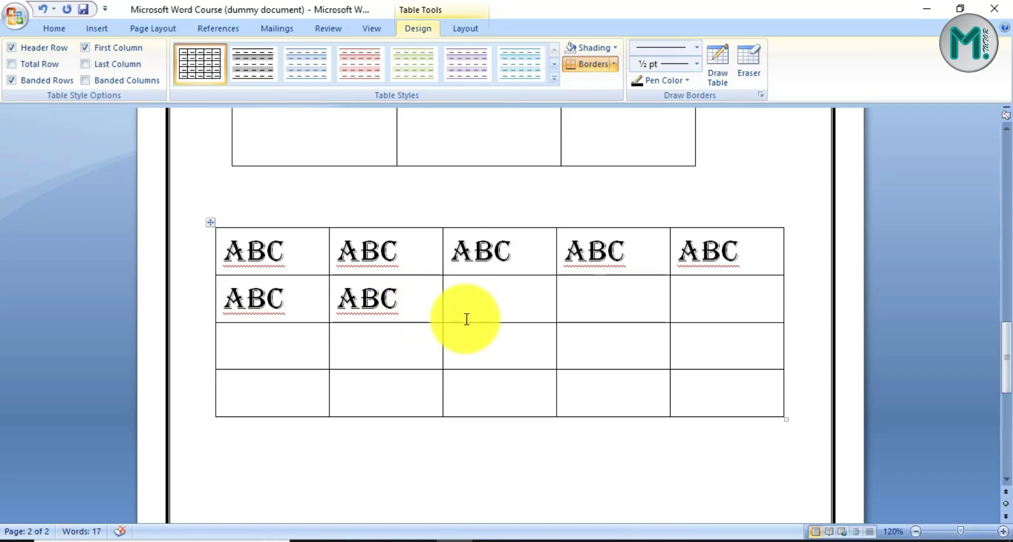
scroll(466, 319, down, 1)
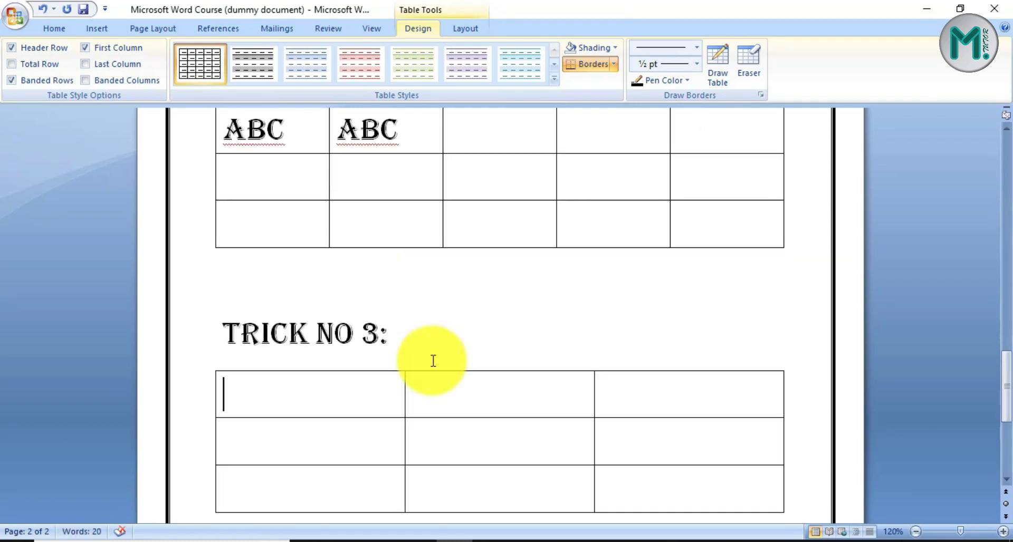
scroll(433, 361, down, 1)
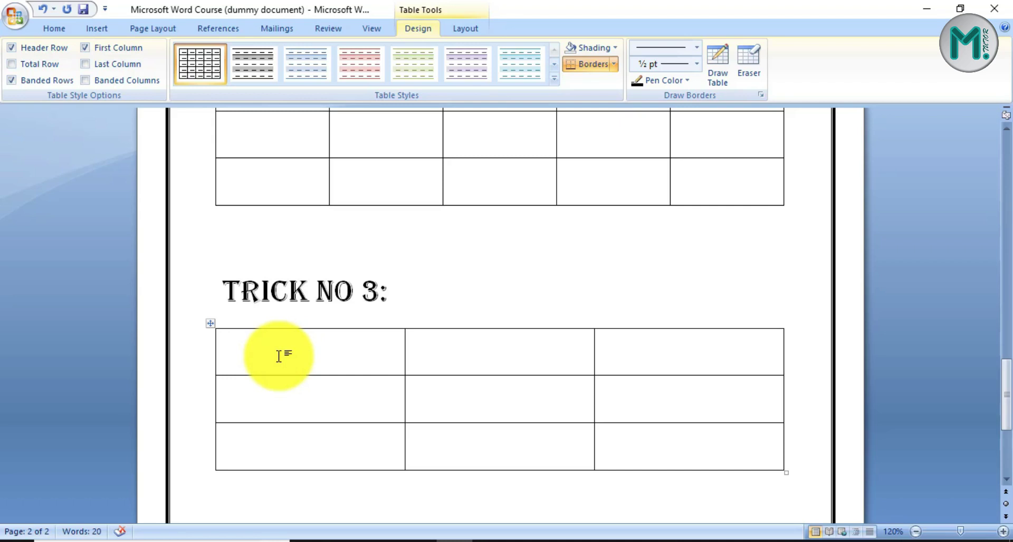
scroll(277, 356, down, 1)
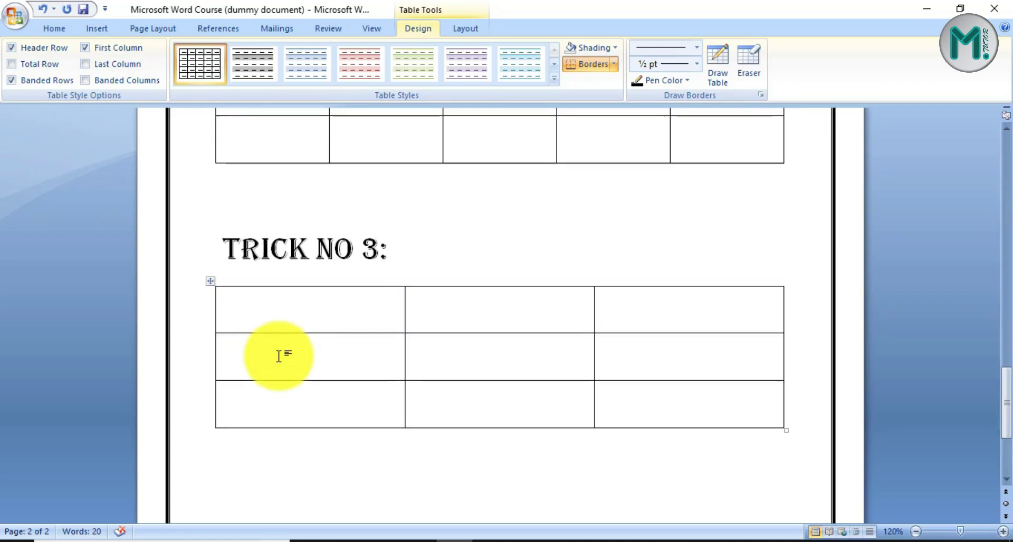
right_click(282, 321)
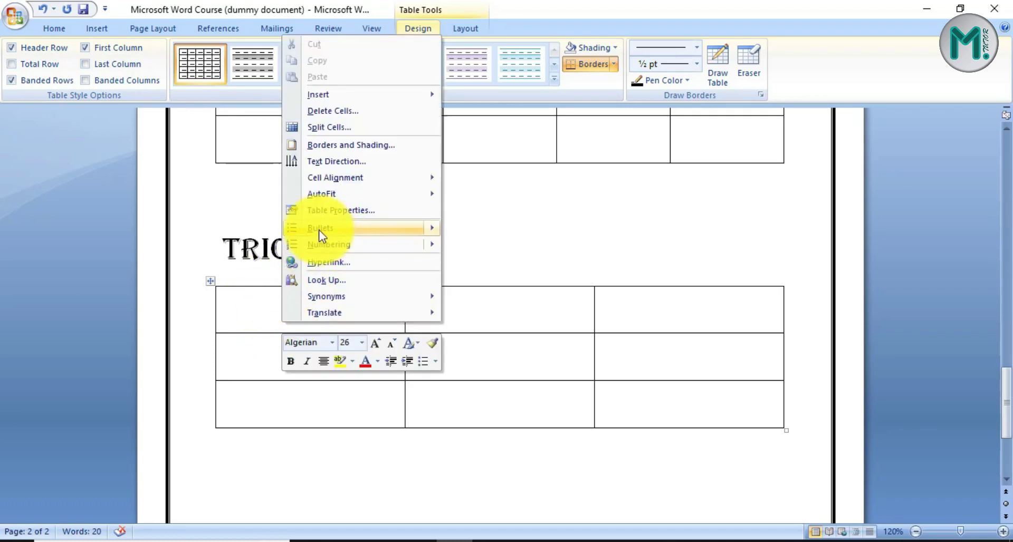
mouse_move(347, 99)
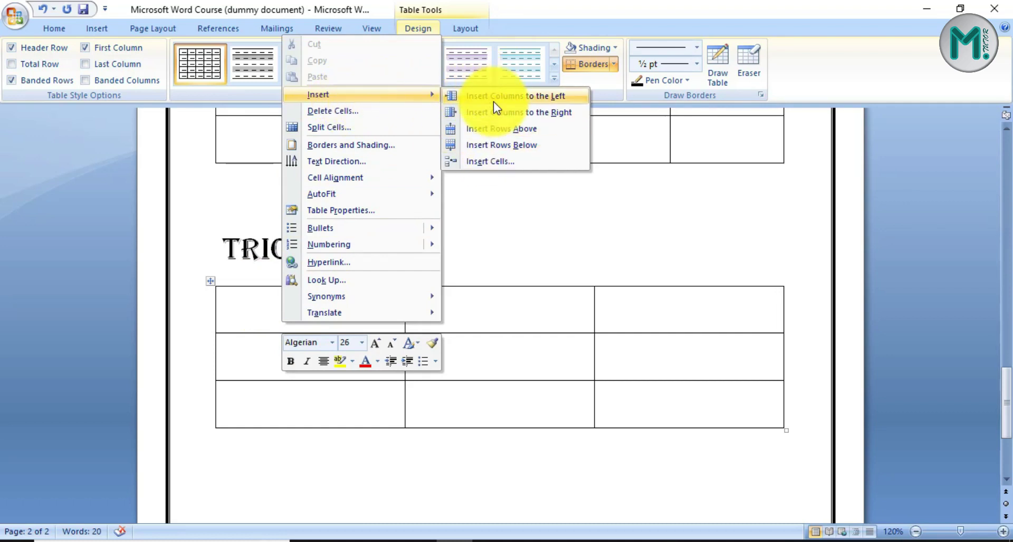
click(227, 317)
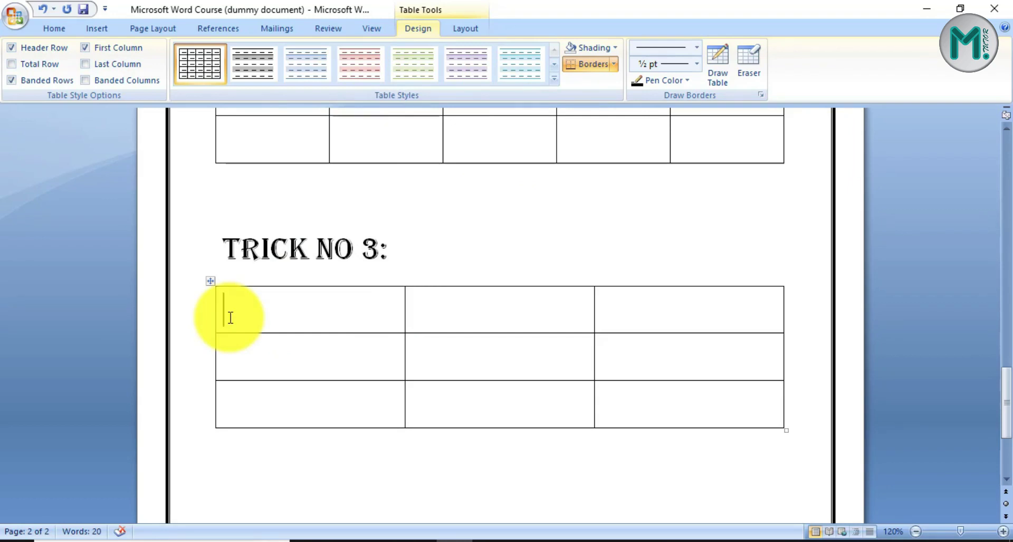
Step: Insert an entire row above the first row of the Trick No 3 table using the Insert Cells command
right_click(231, 317)
mouse_move(380, 90)
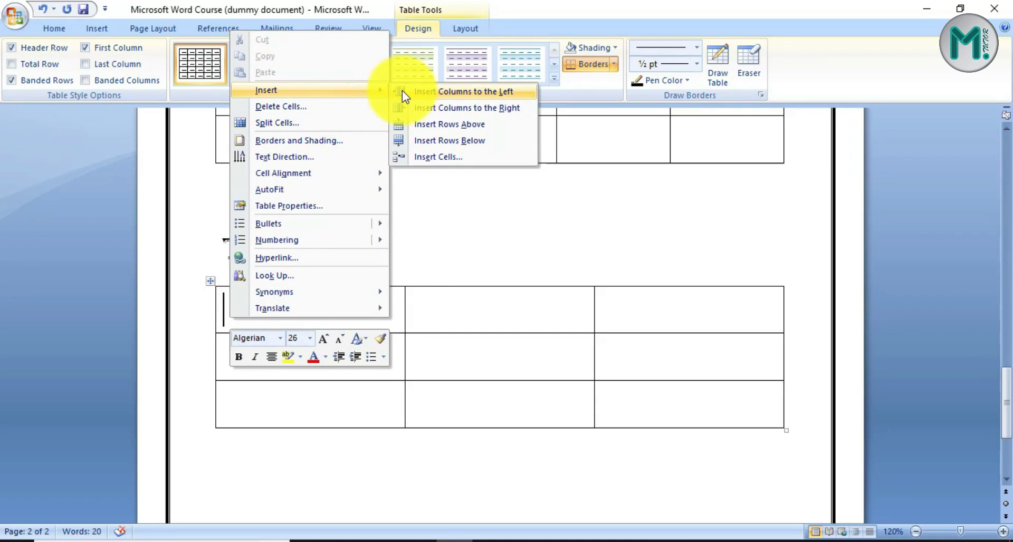
click(445, 158)
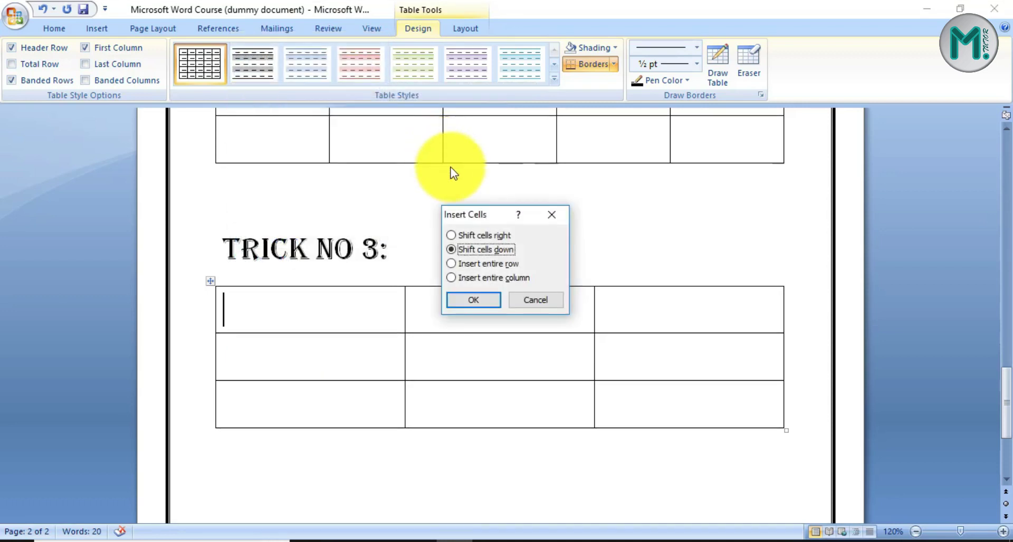
drag(486, 213, 380, 173)
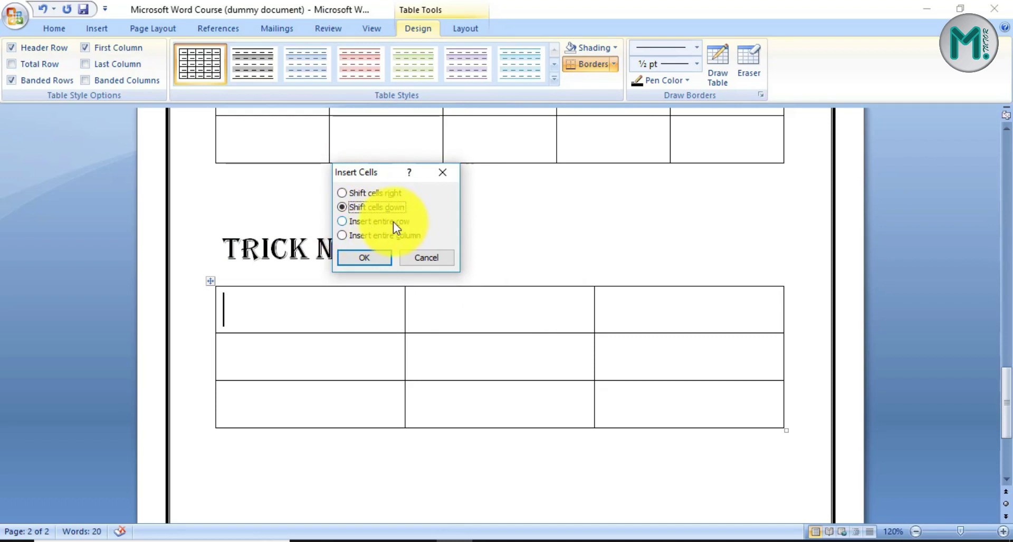
click(372, 198)
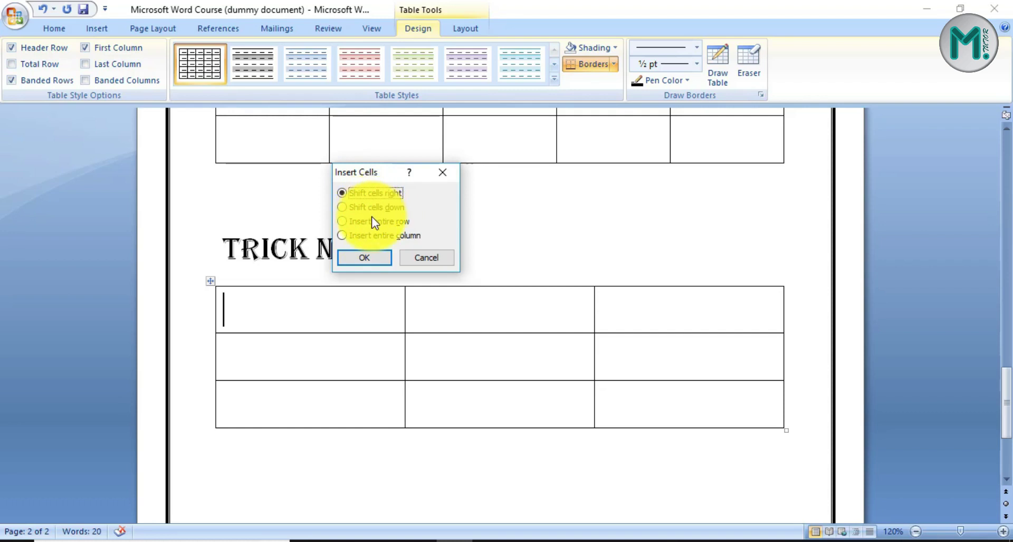
click(378, 220)
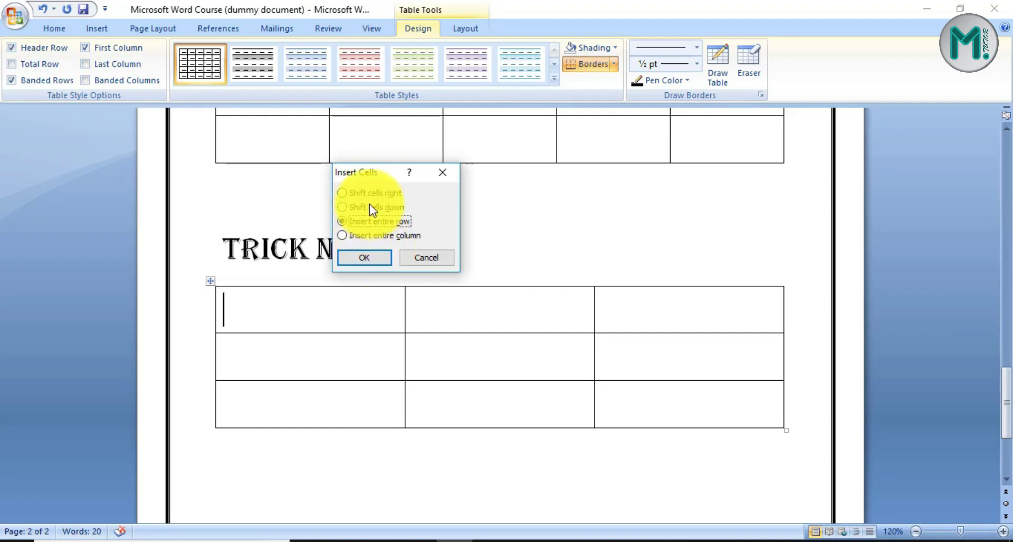
click(373, 221)
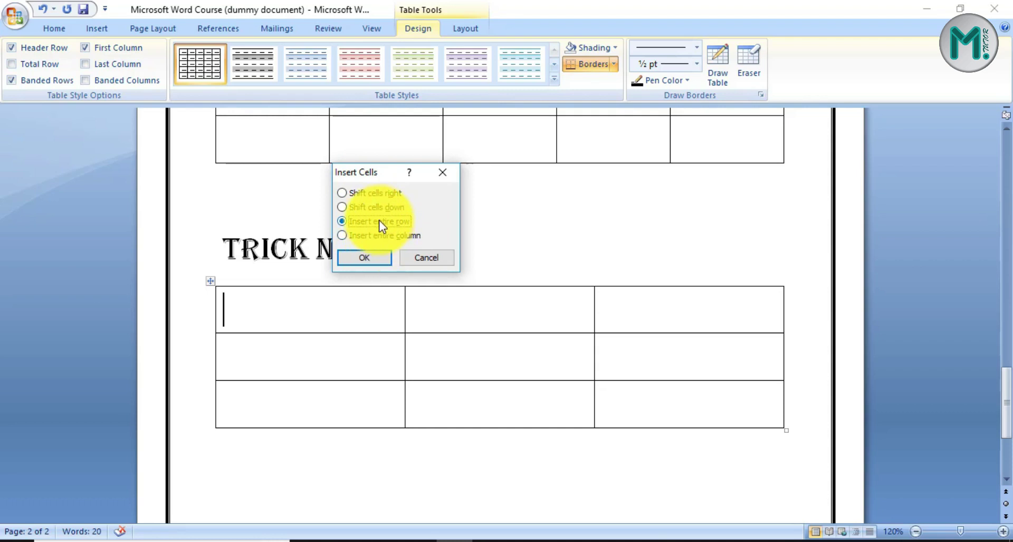
click(367, 258)
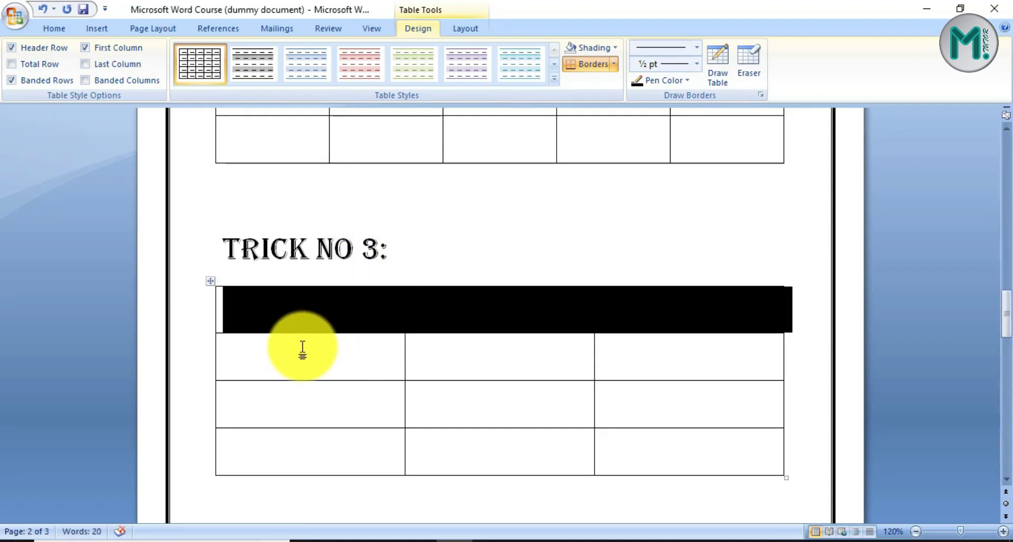
click(269, 314)
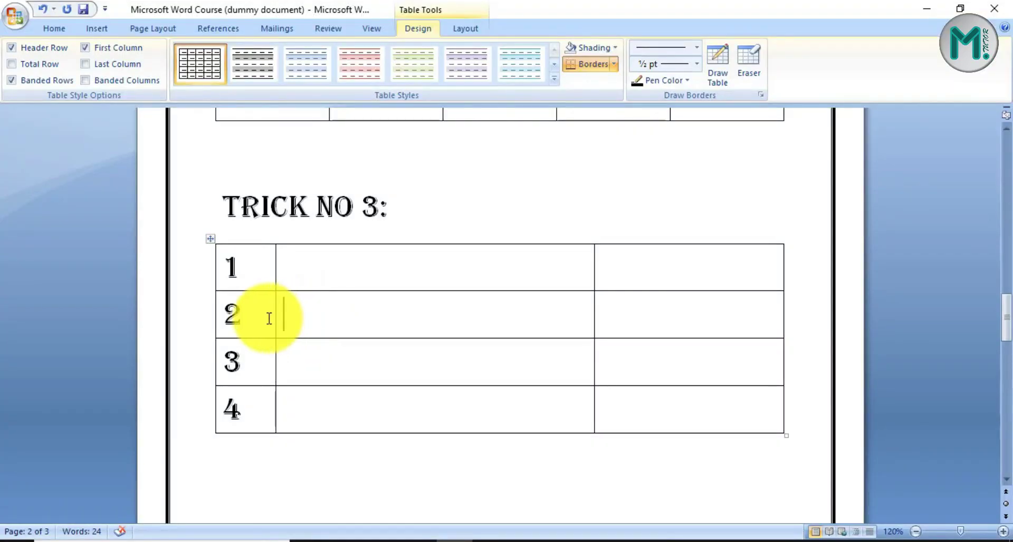
Step: Insert a blank row below row 2 of the numbered Trick No 3 table
drag(255, 316, 219, 317)
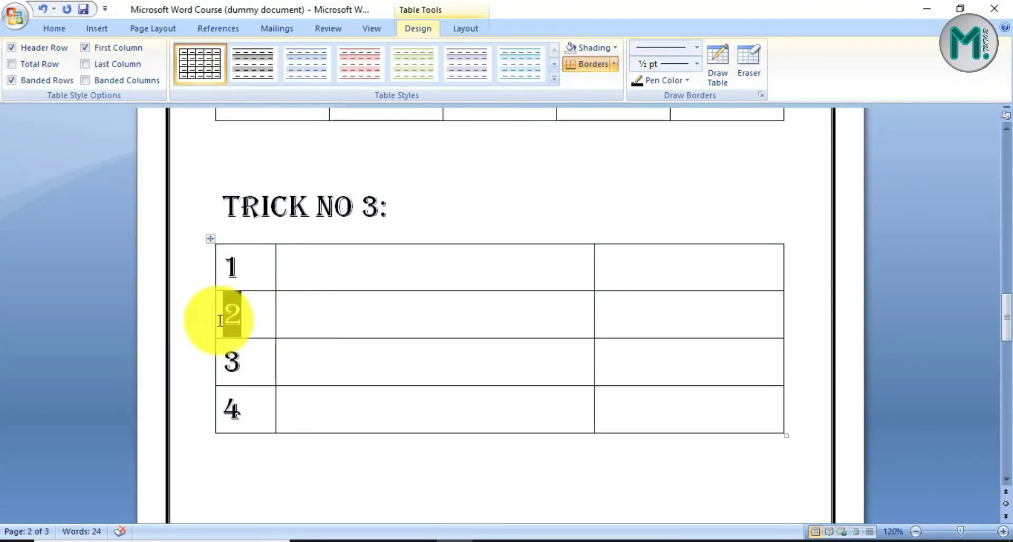
click(307, 321)
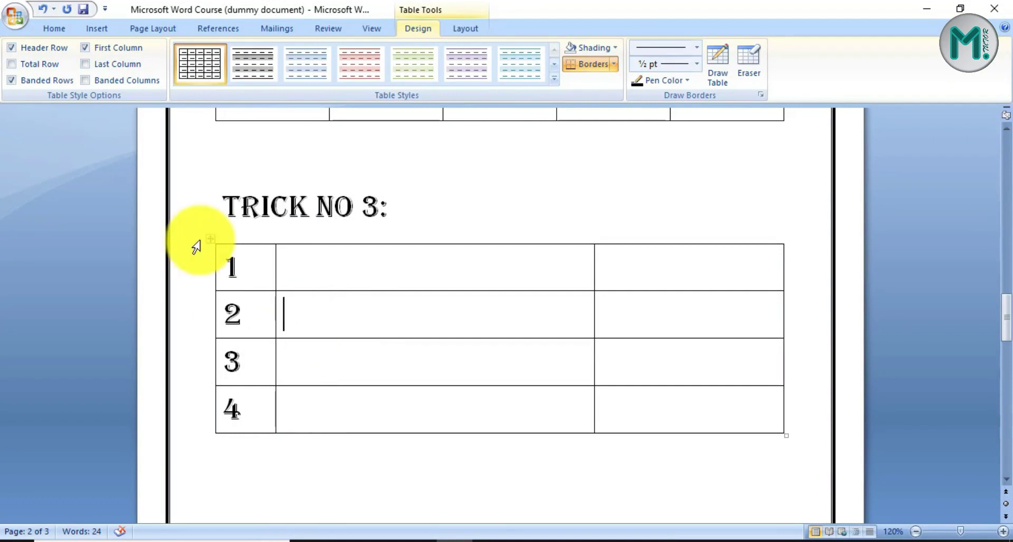
right_click(330, 320)
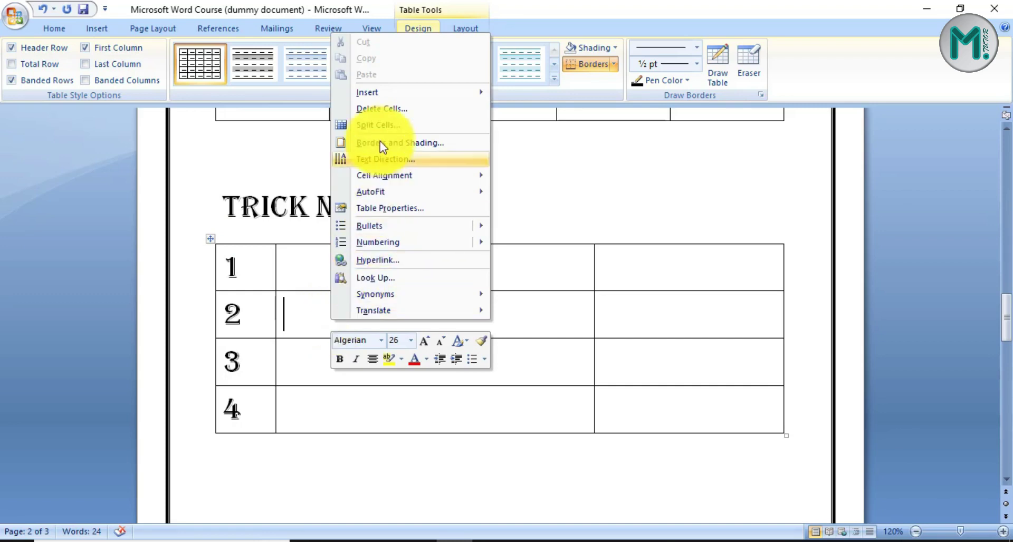
mouse_move(380, 97)
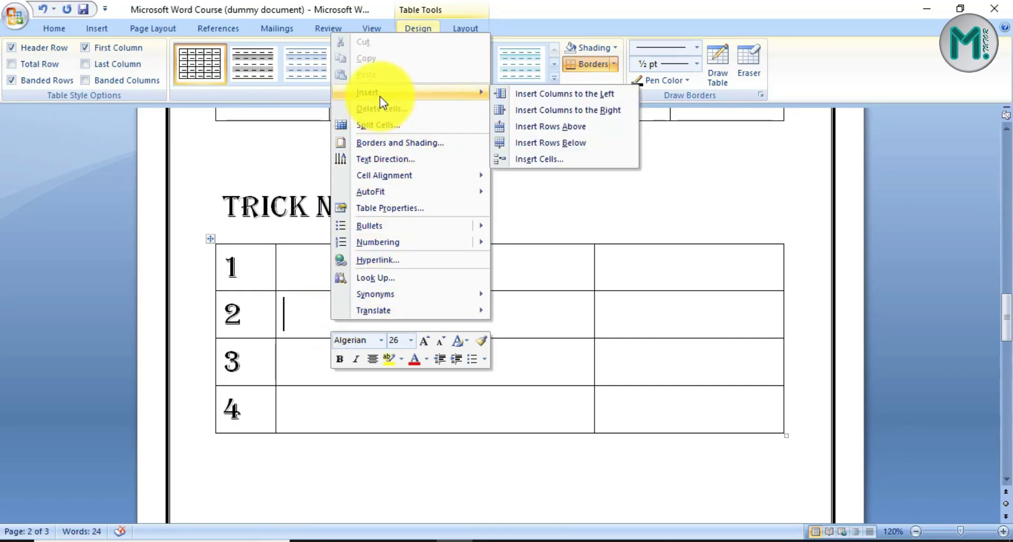
click(559, 140)
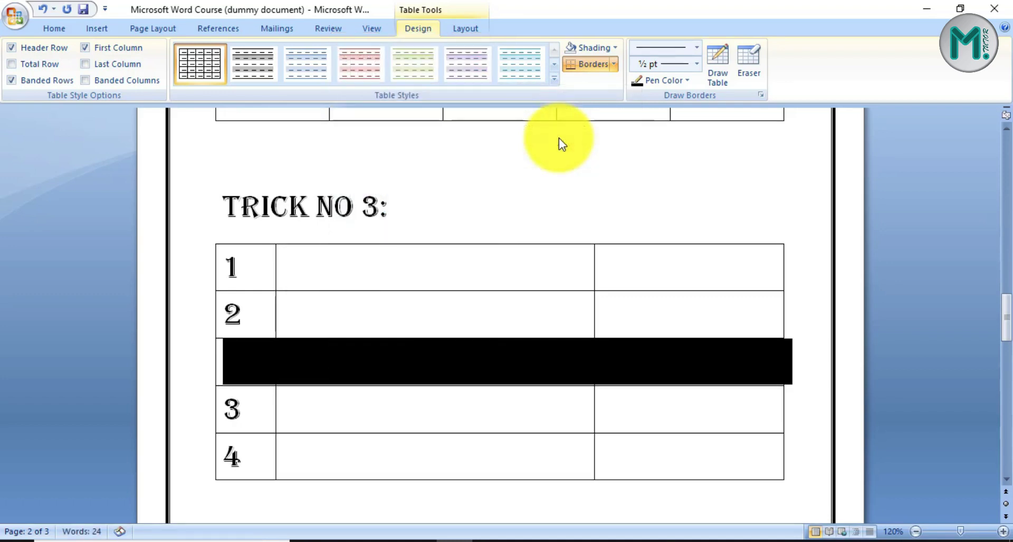
click(371, 355)
click(248, 319)
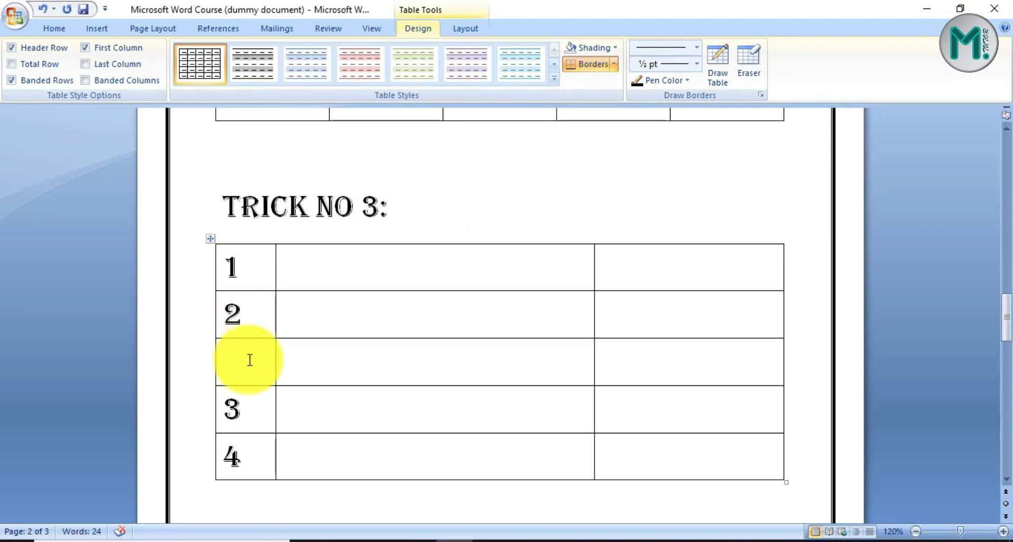
Step: Undo the last table change and return to the second cell of the blank row
scroll(246, 361, down, 1)
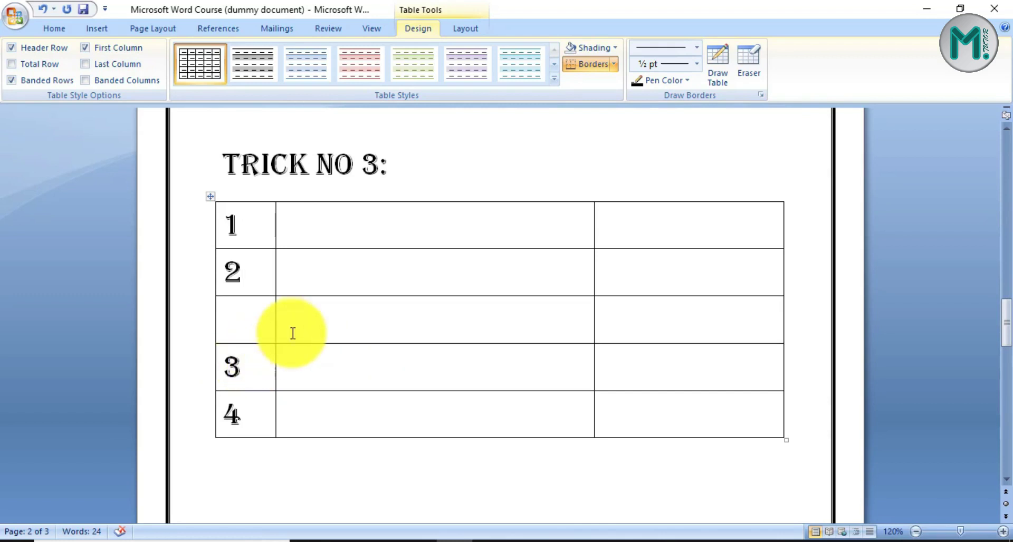
key(ctrl+z)
drag(259, 328, 501, 306)
click(499, 309)
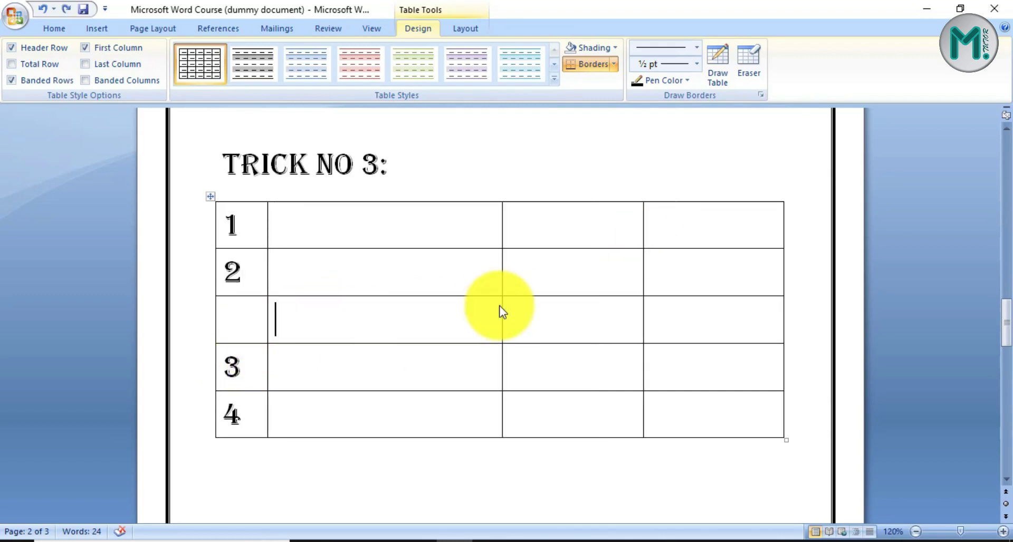
Step: Insert a new column to the right of the numbered table's last column
right_click(685, 227)
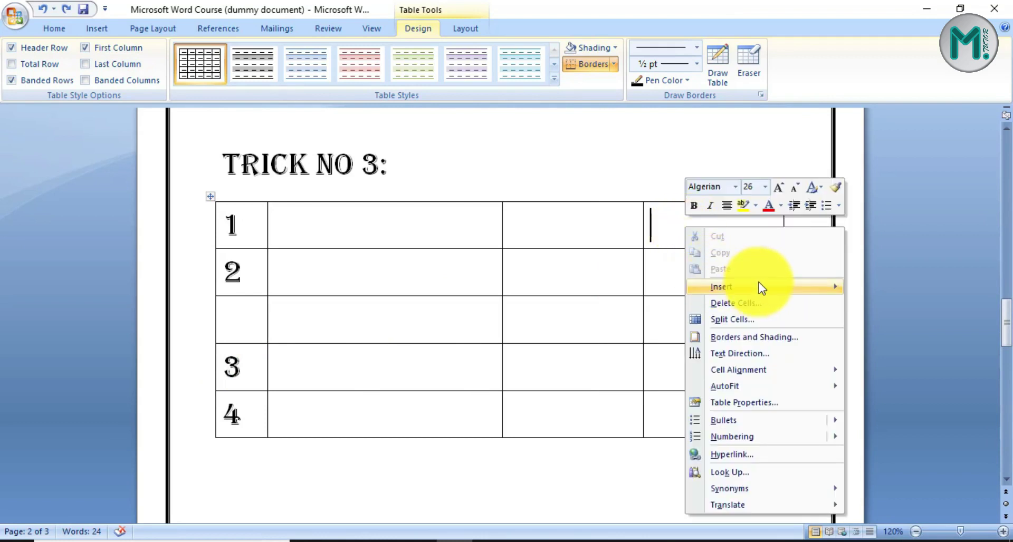
mouse_move(760, 288)
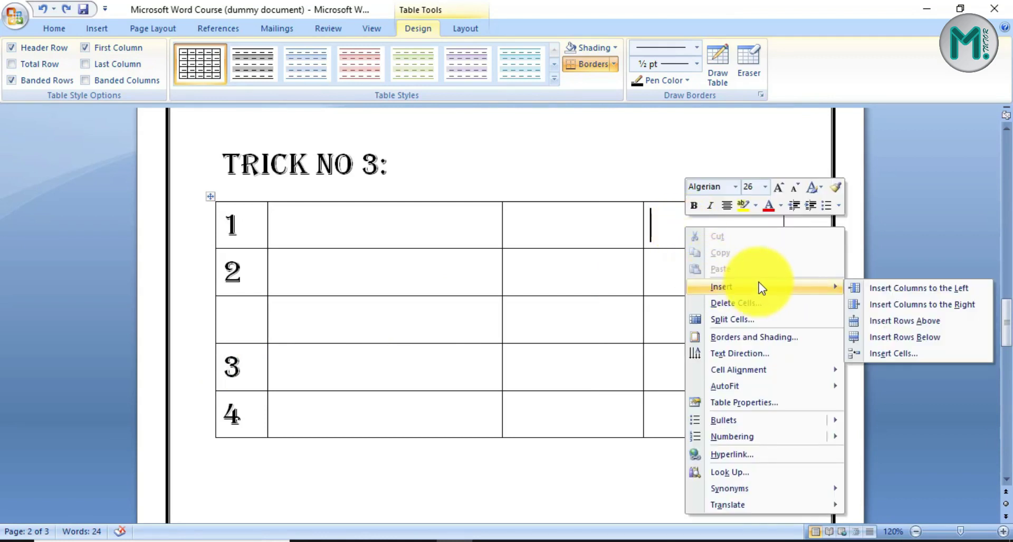
click(926, 305)
click(601, 246)
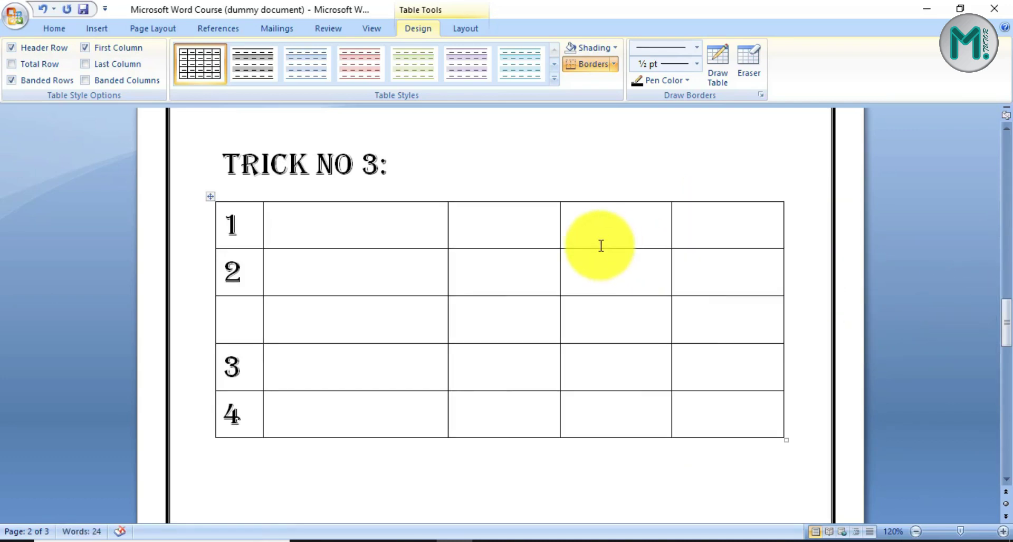
drag(680, 223, 751, 411)
click(746, 386)
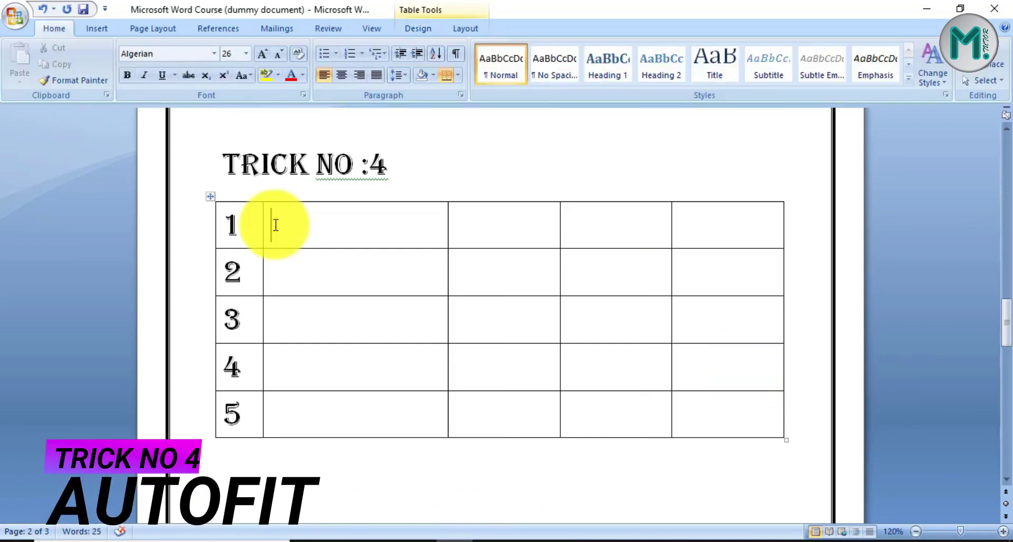
Step: Apply AutoFit to Contents to the Trick No 4 table
right_click(275, 225)
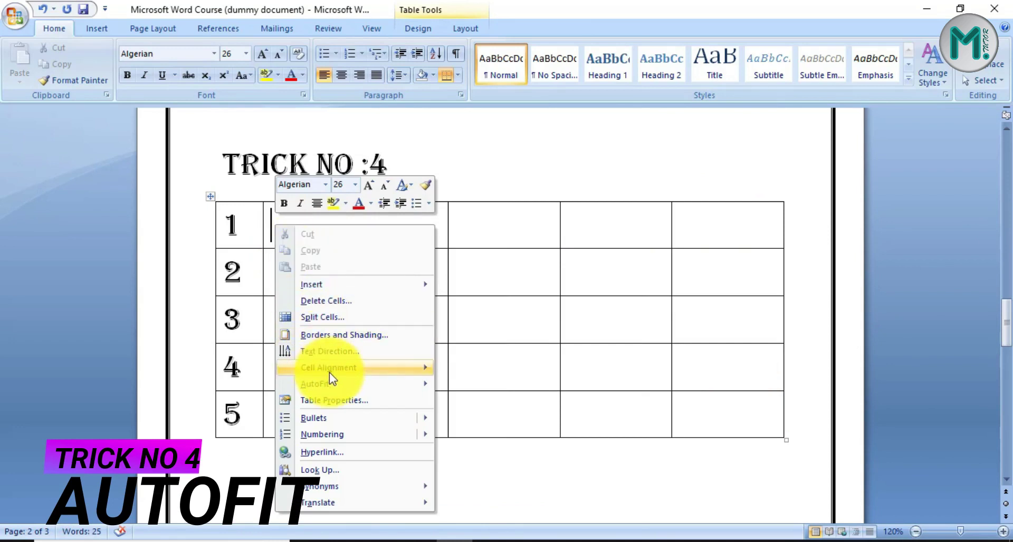
mouse_move(340, 388)
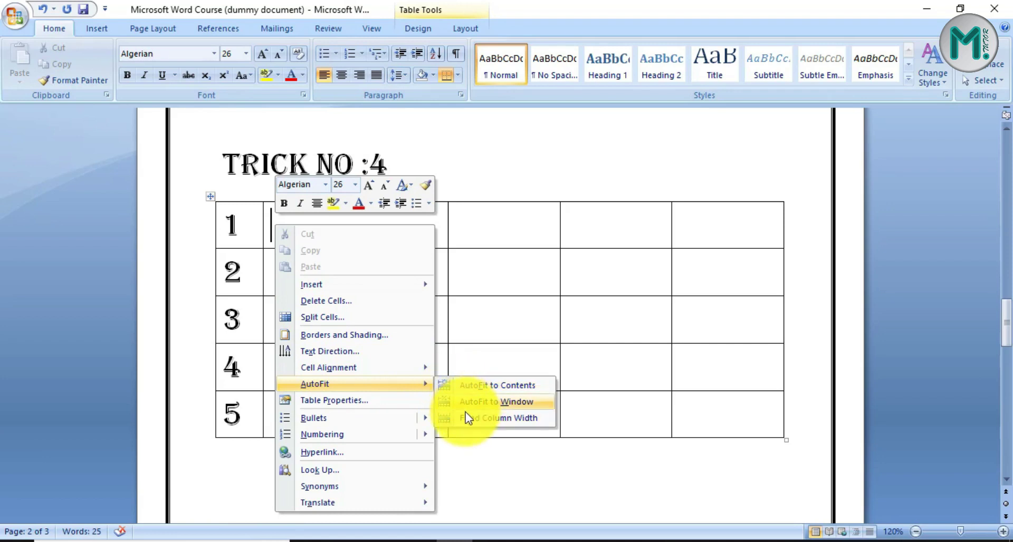
click(475, 385)
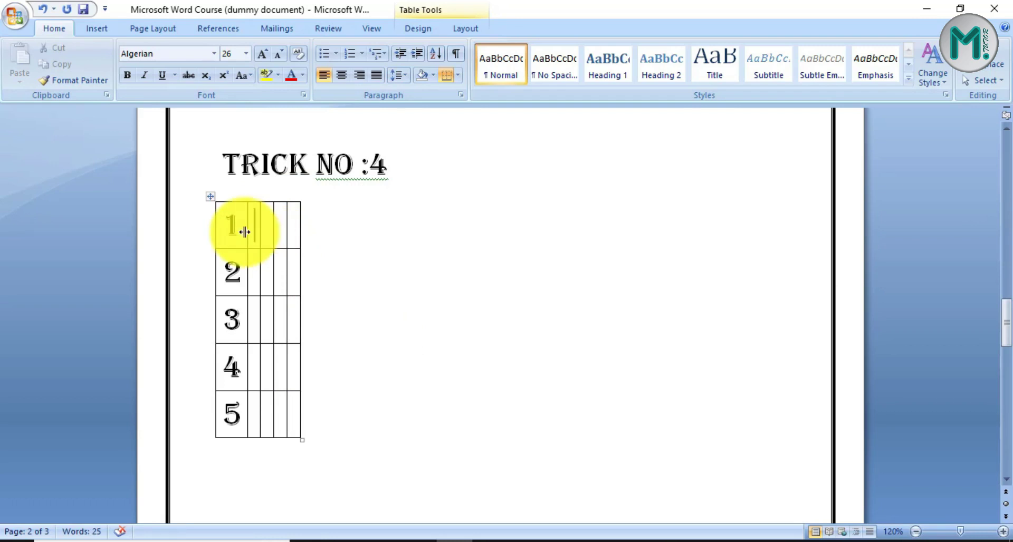
Step: Enter ABC, AB, CD and A in the second to fifth cells of the Trick No 4 table's first row
click(244, 232)
text(ABC)
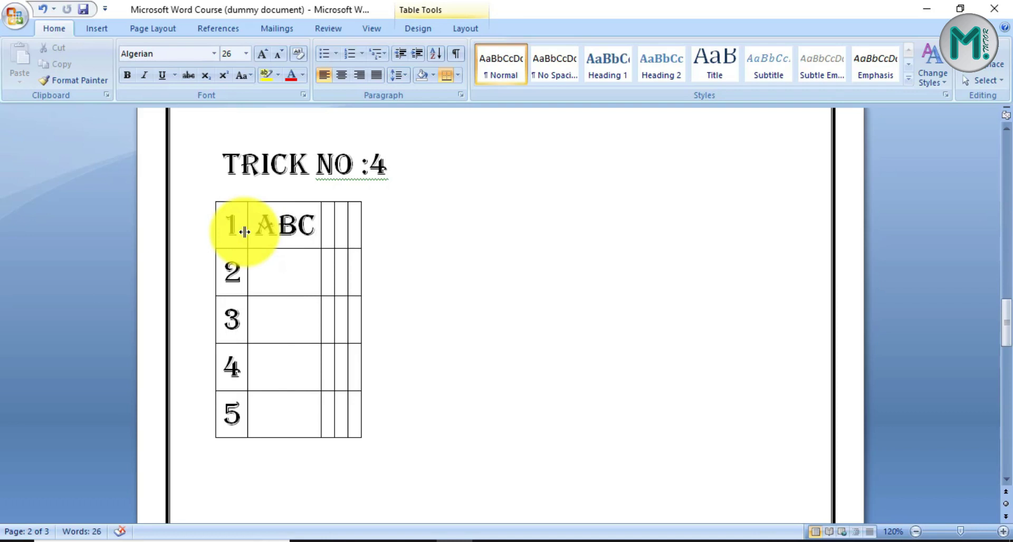
click(331, 226)
text(AB)
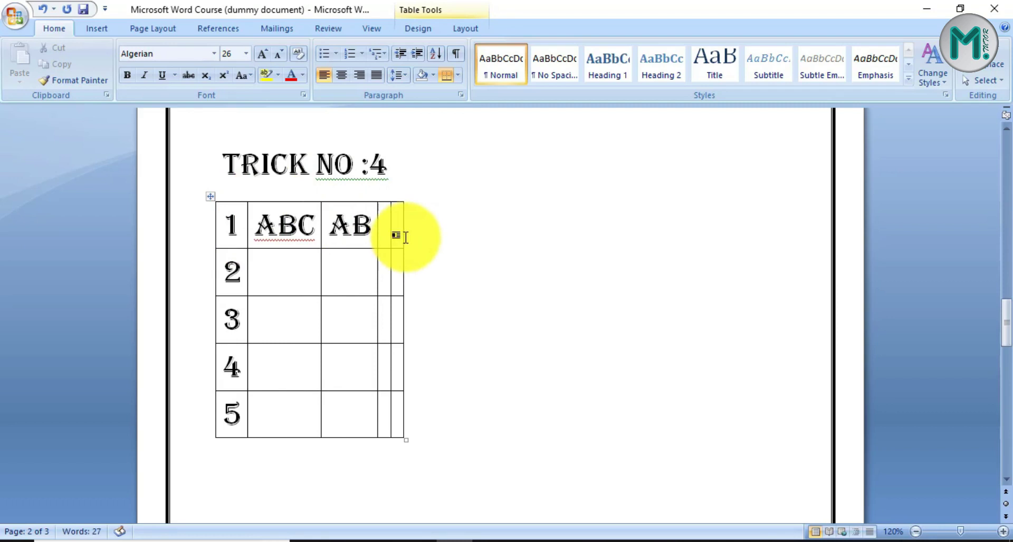
click(388, 227)
text(CD)
key(Tab)
text(A)
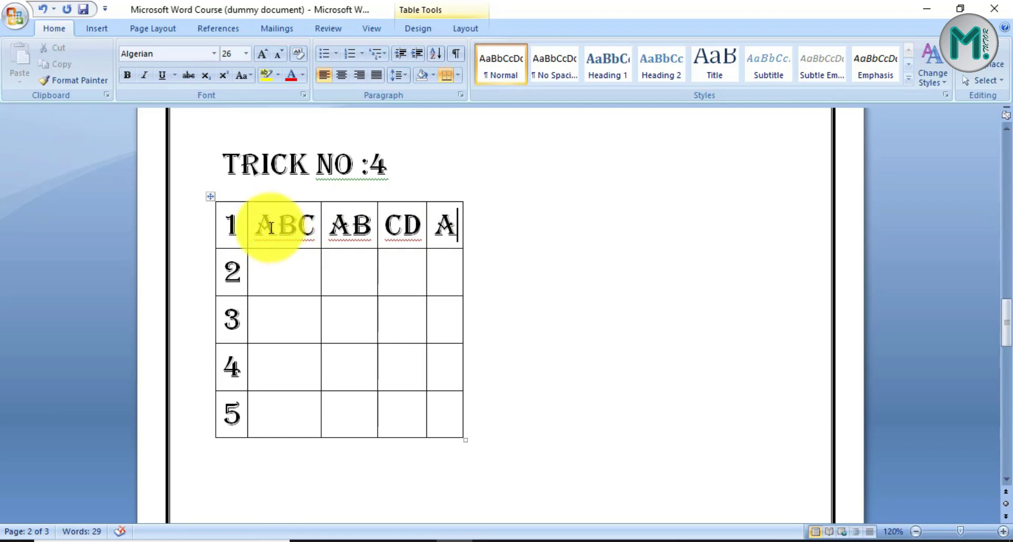
drag(253, 226, 315, 227)
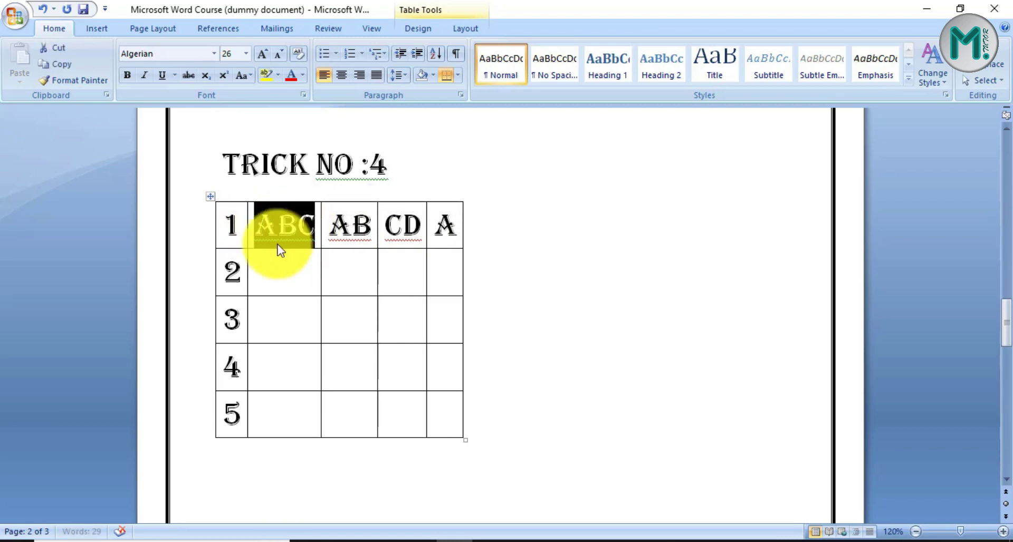
click(339, 230)
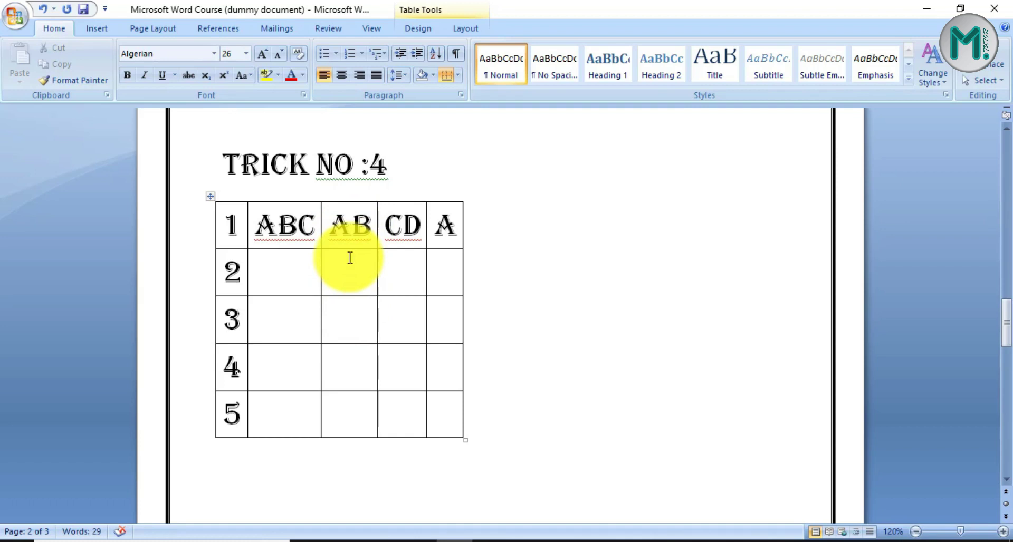
double_click(445, 232)
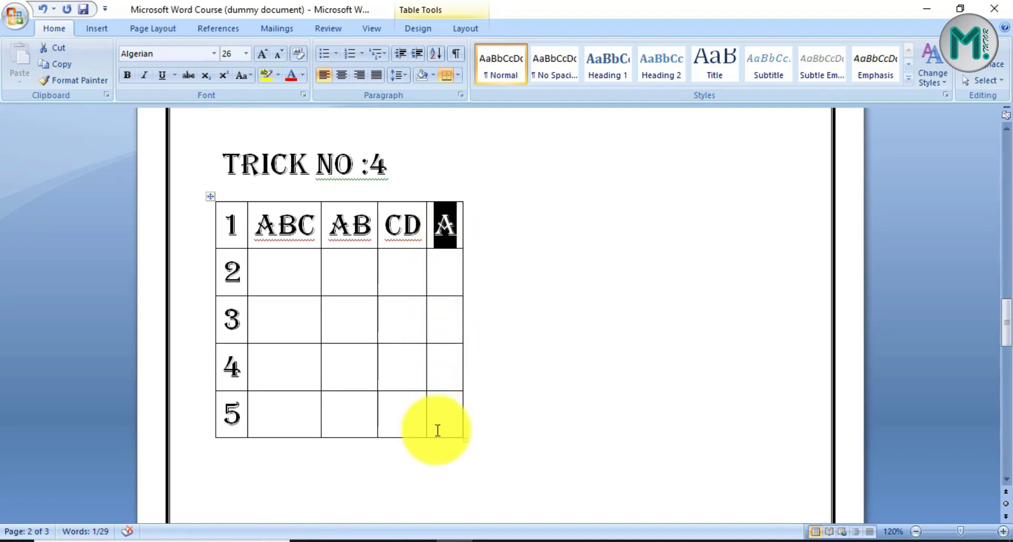
Step: Apply AutoFit to Window so the Trick No 4 table fills the page width
right_click(286, 226)
click(285, 226)
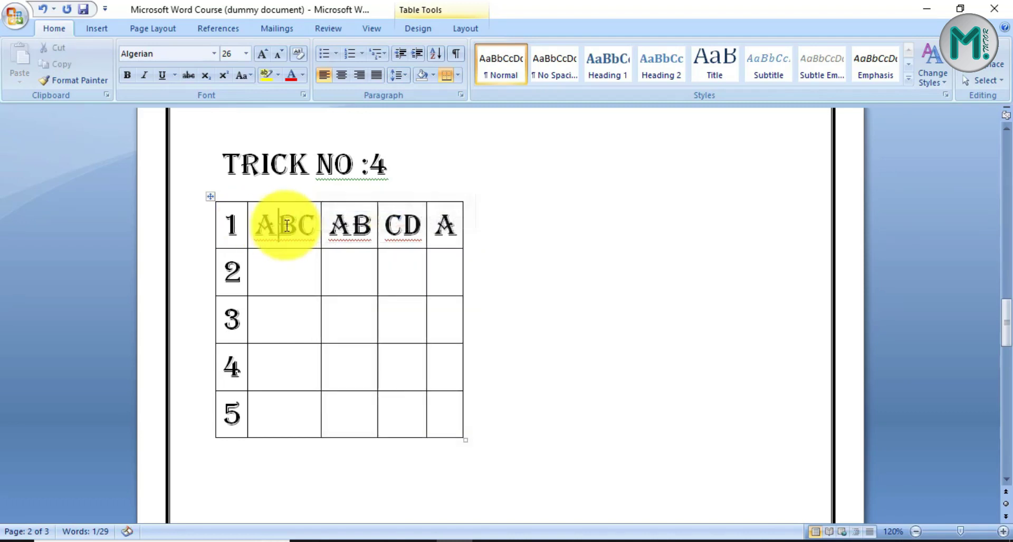
right_click(271, 251)
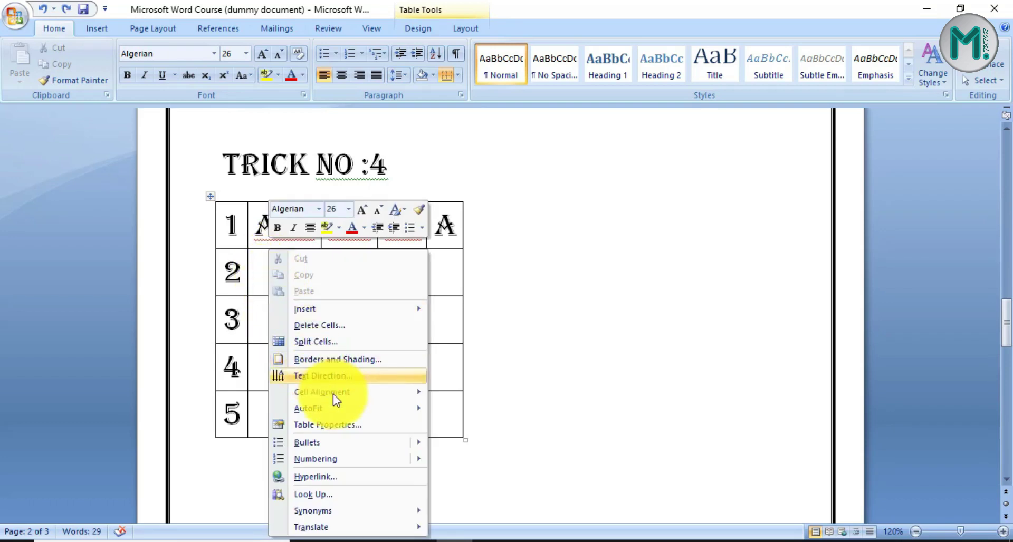
mouse_move(369, 409)
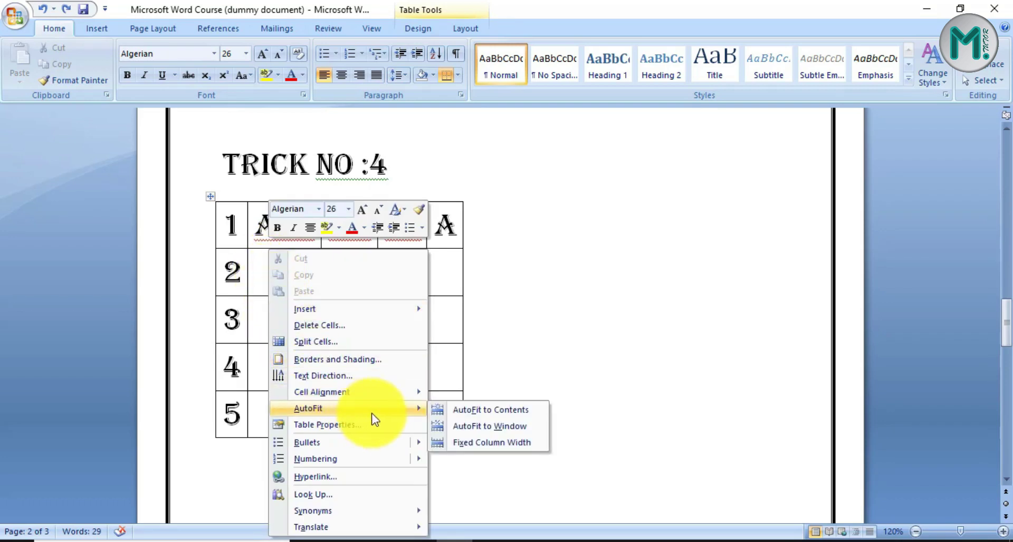
click(478, 428)
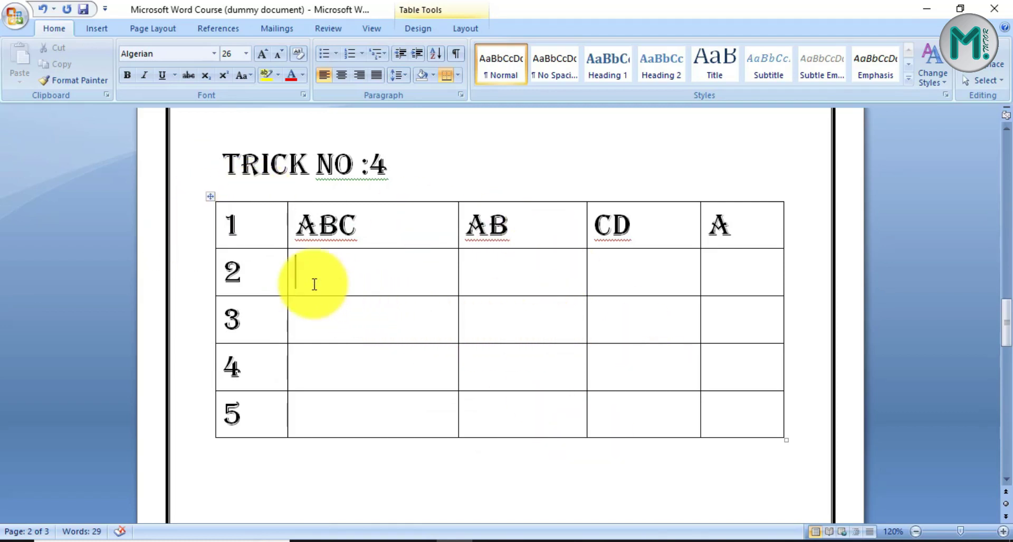
Step: Apply Fixed Column Width to the Trick No 4 table and enter A in the second cell of row 2
right_click(315, 252)
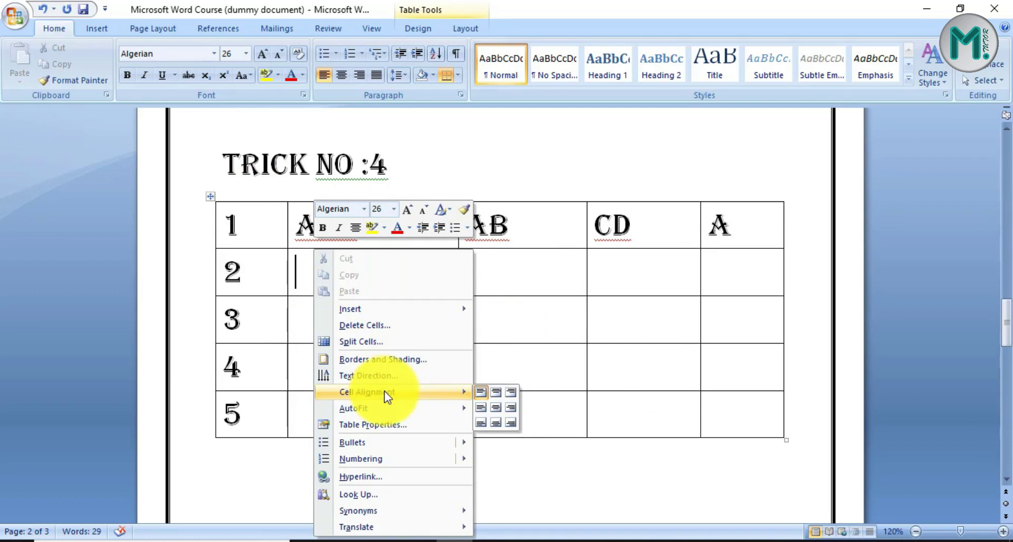
mouse_move(444, 409)
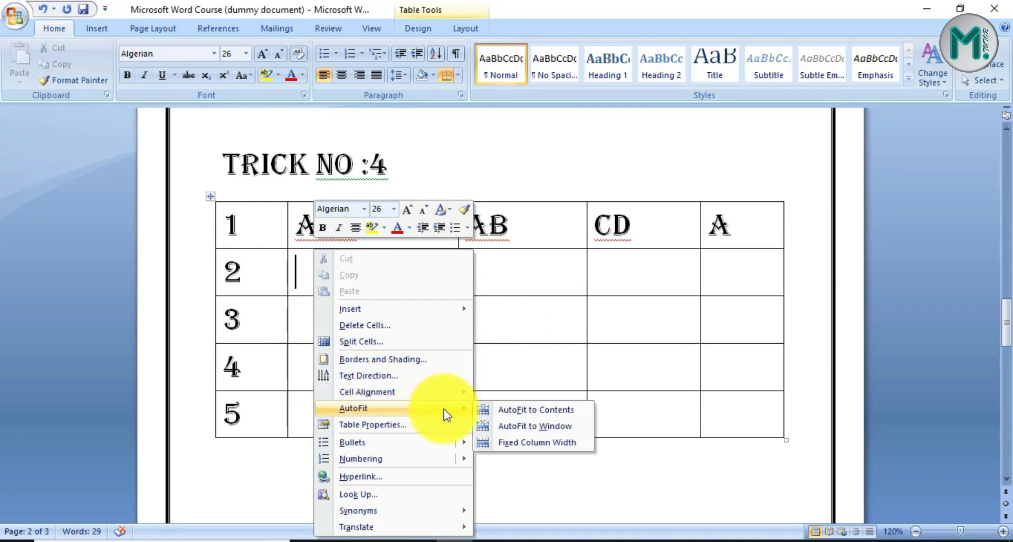
click(540, 446)
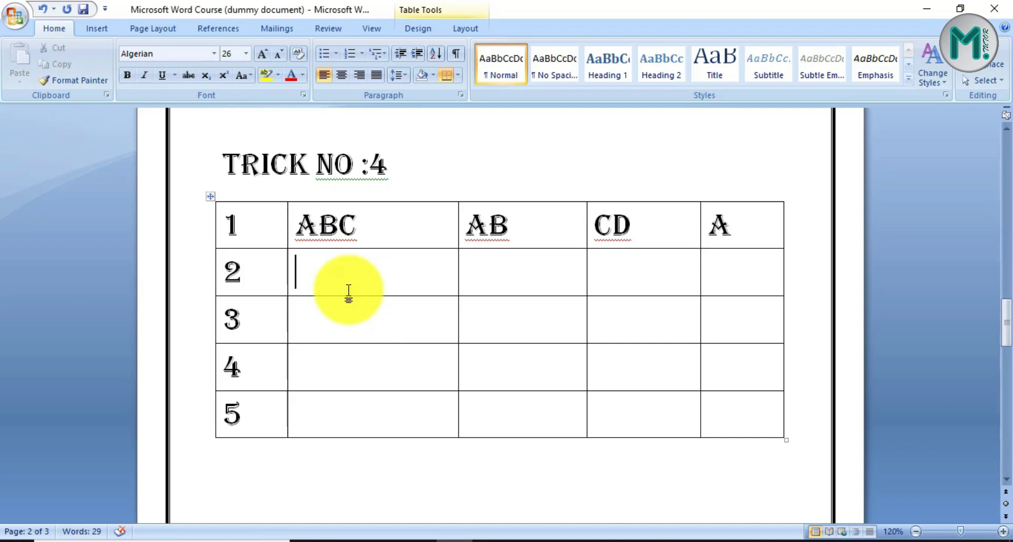
text(A)
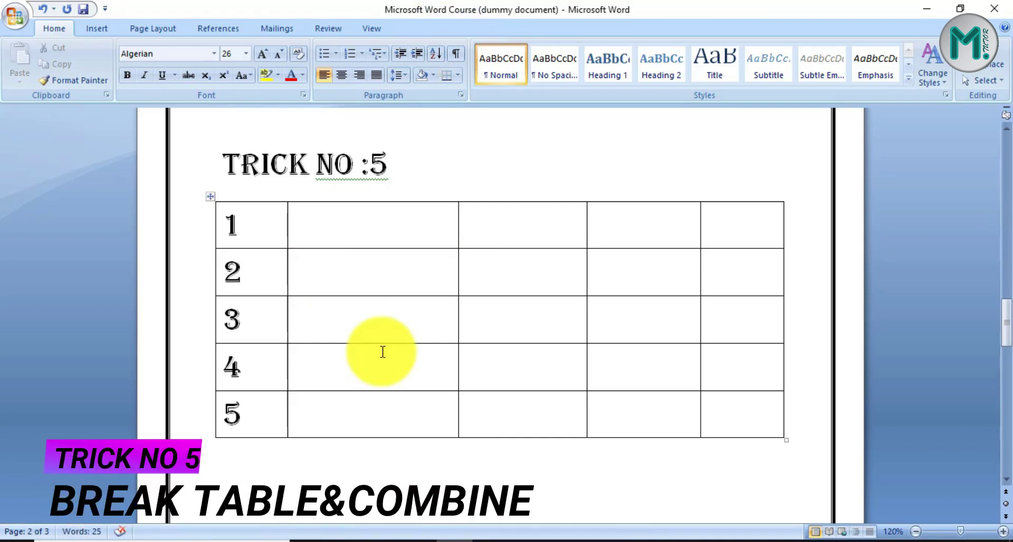
Step: Split the Trick No 5 table below row 3 so that rows 4 and 5 form a separate table
click(248, 319)
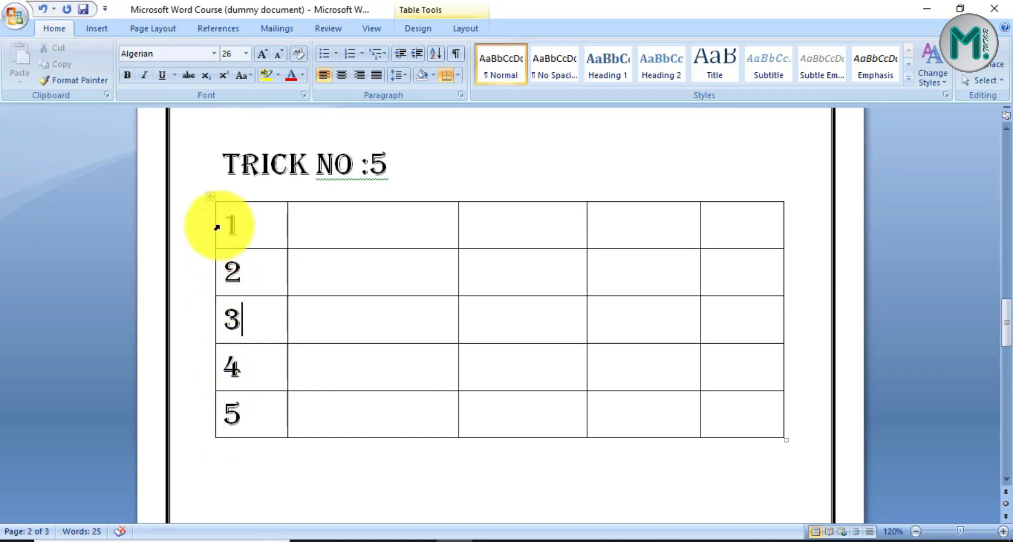
drag(230, 228, 731, 336)
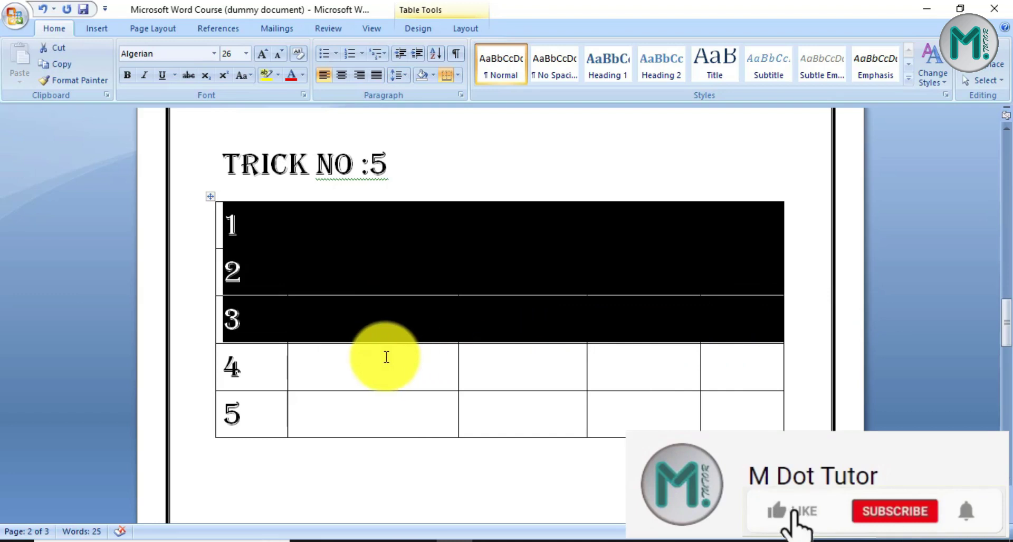
drag(226, 366, 615, 454)
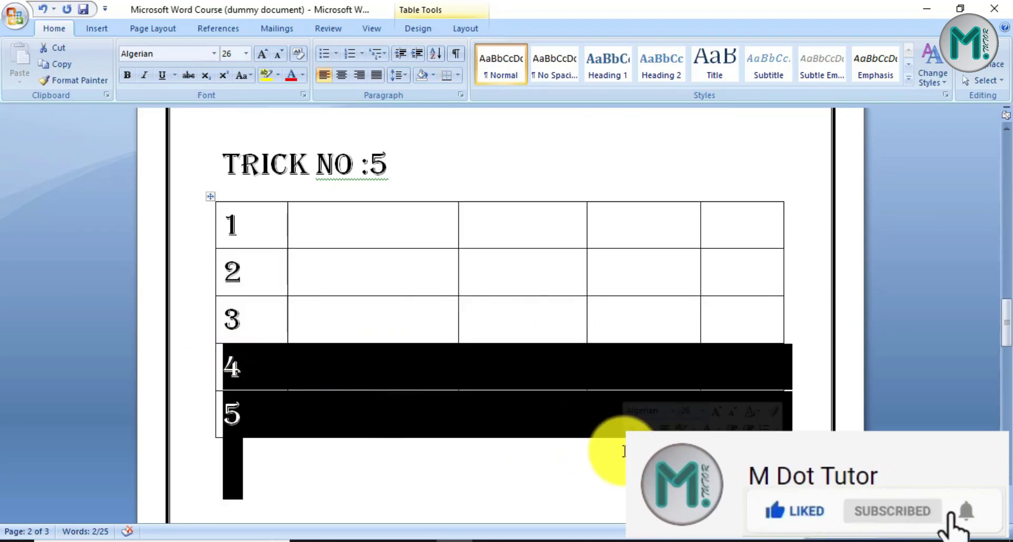
click(342, 402)
double_click(237, 372)
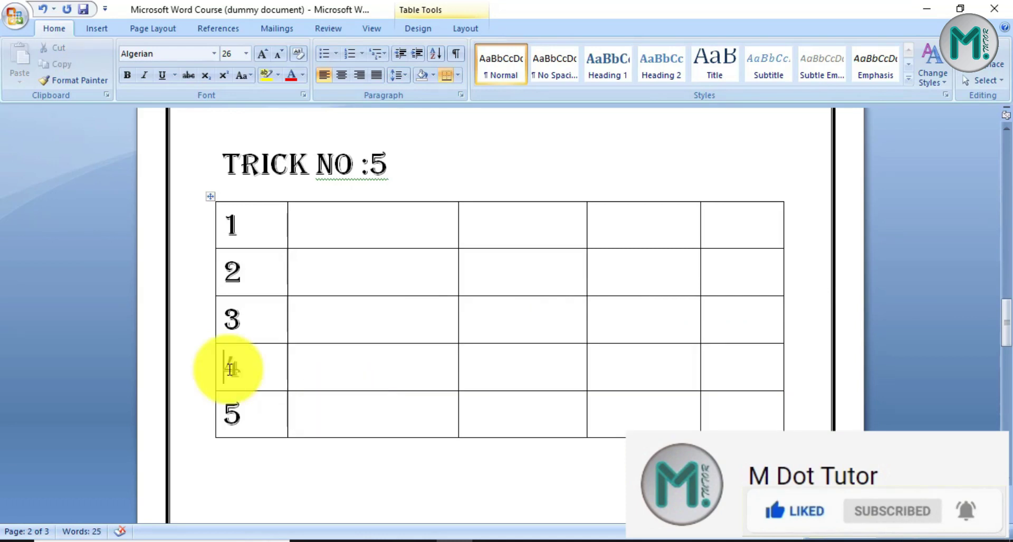
drag(236, 372, 607, 444)
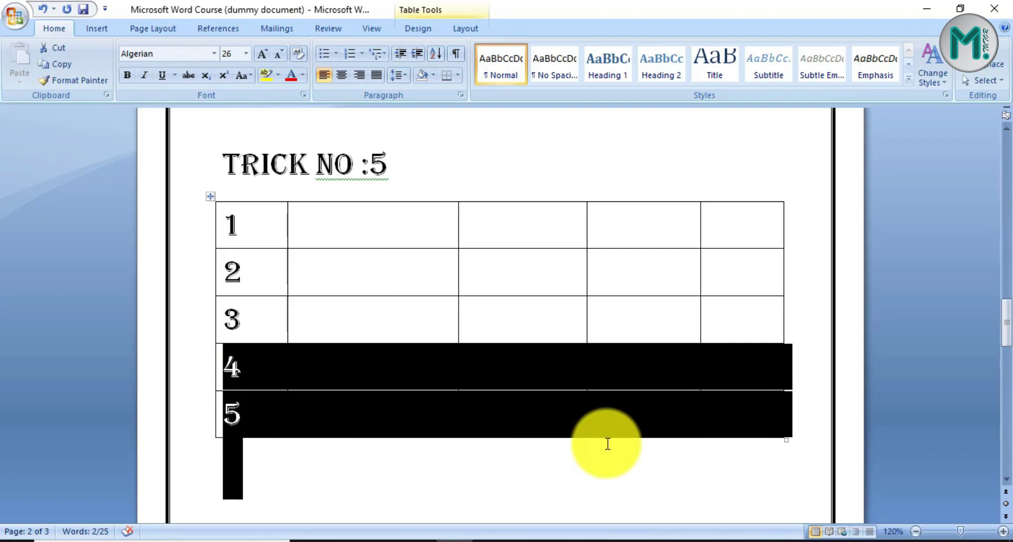
key(ctrl+shift+Return)
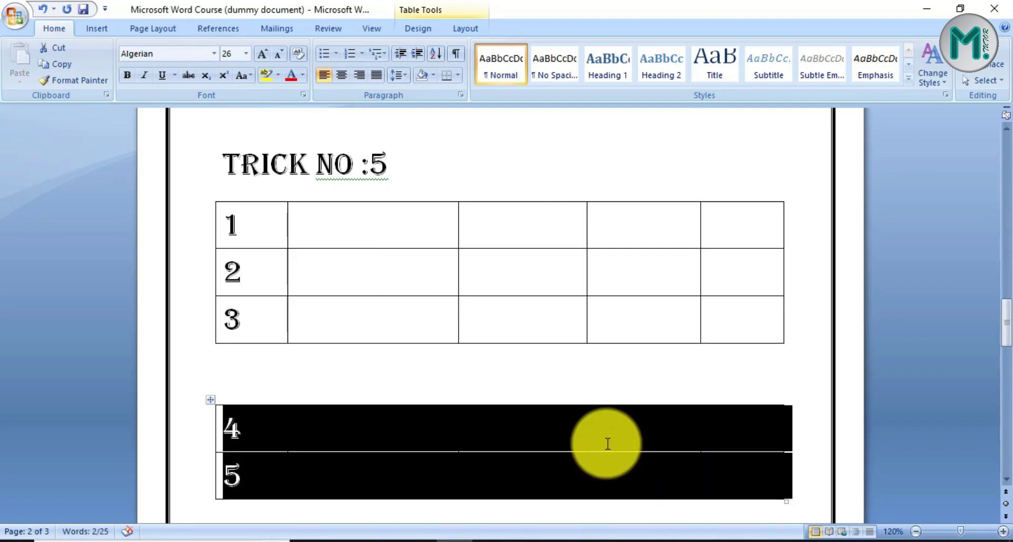
click(607, 444)
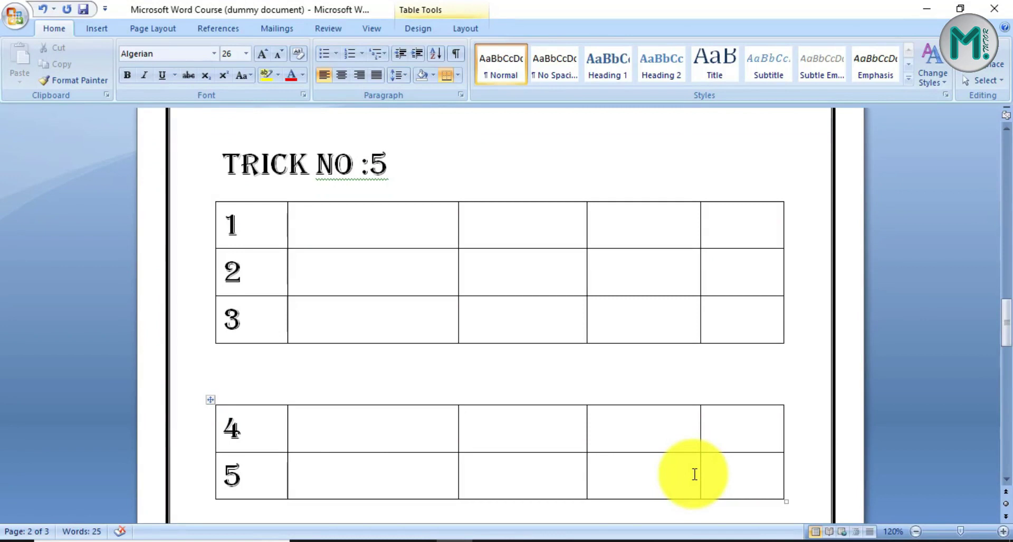
Step: Move rows 4 and 5 up to rejoin them with the table holding rows 1 to 3
drag(722, 474, 253, 436)
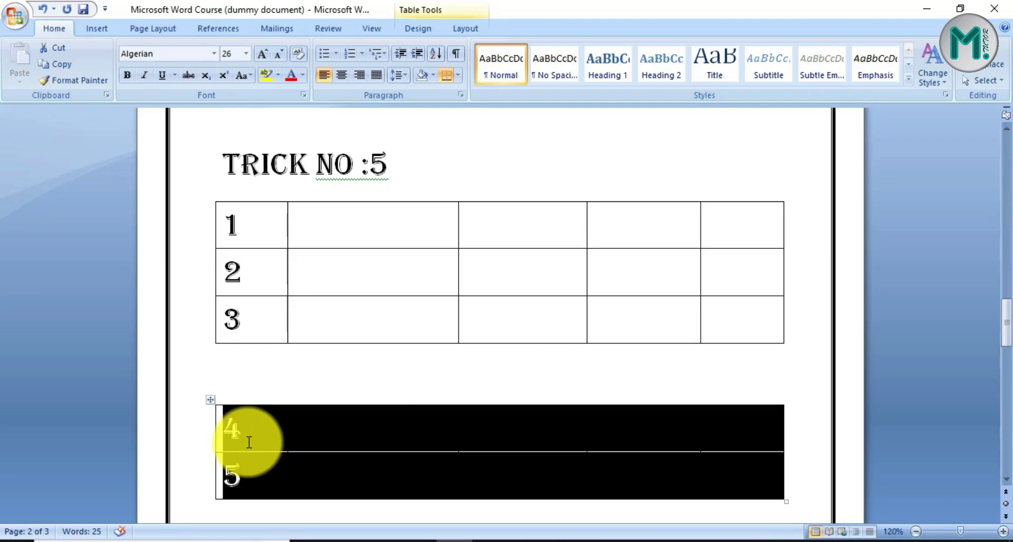
key(alt+shift+Up)
key(alt+shift+Up)
key(alt+shift+Down)
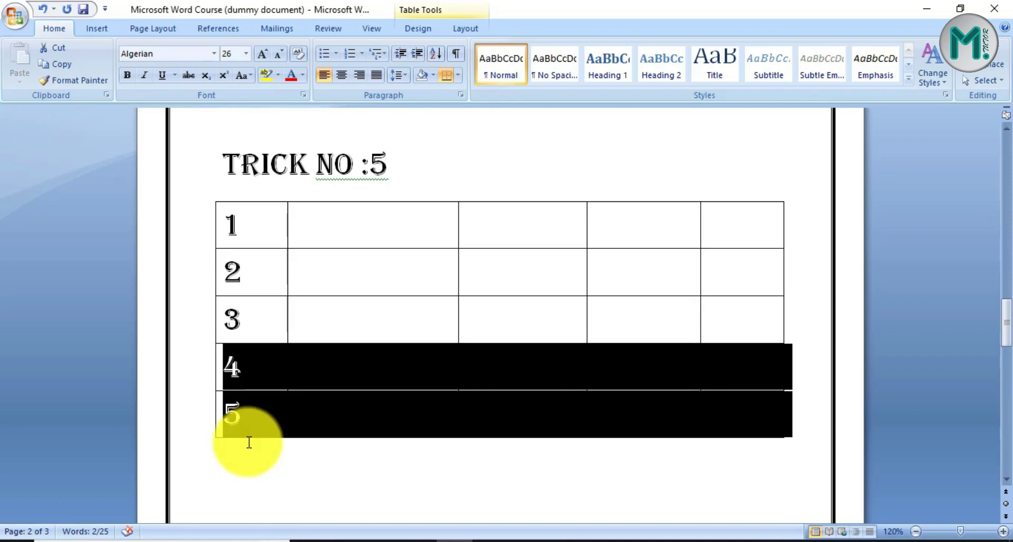
Step: Enter ABC in row 5's second cell, and vertical text reading downward, ABC followed by CCCCC, in its third cell
click(327, 421)
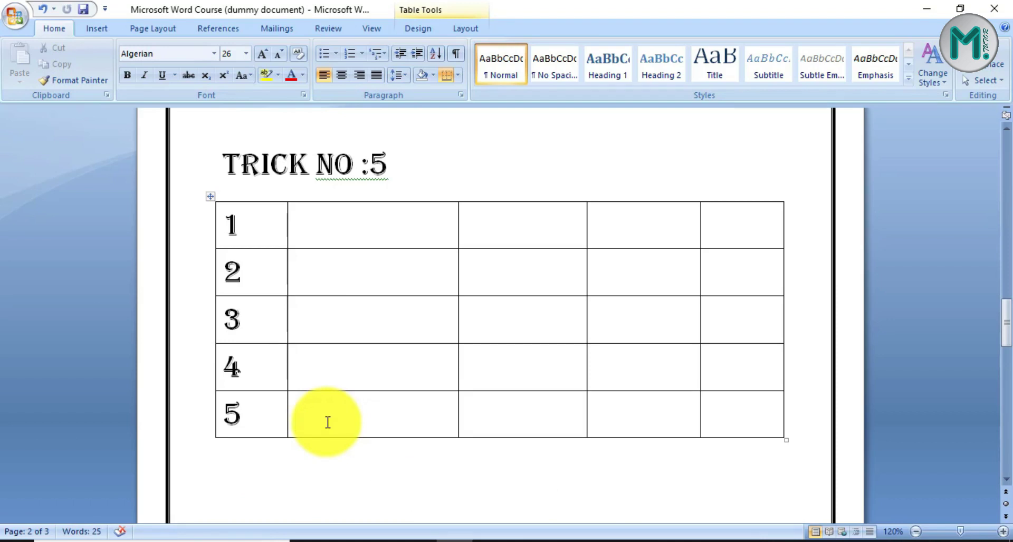
text(ABC)
click(516, 419)
right_click(514, 420)
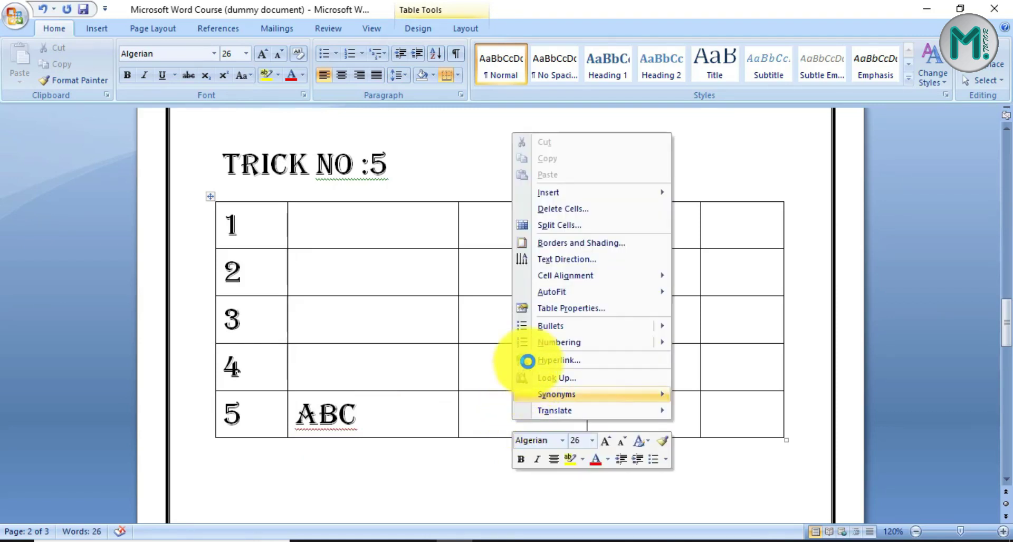
click(564, 260)
drag(488, 177, 387, 202)
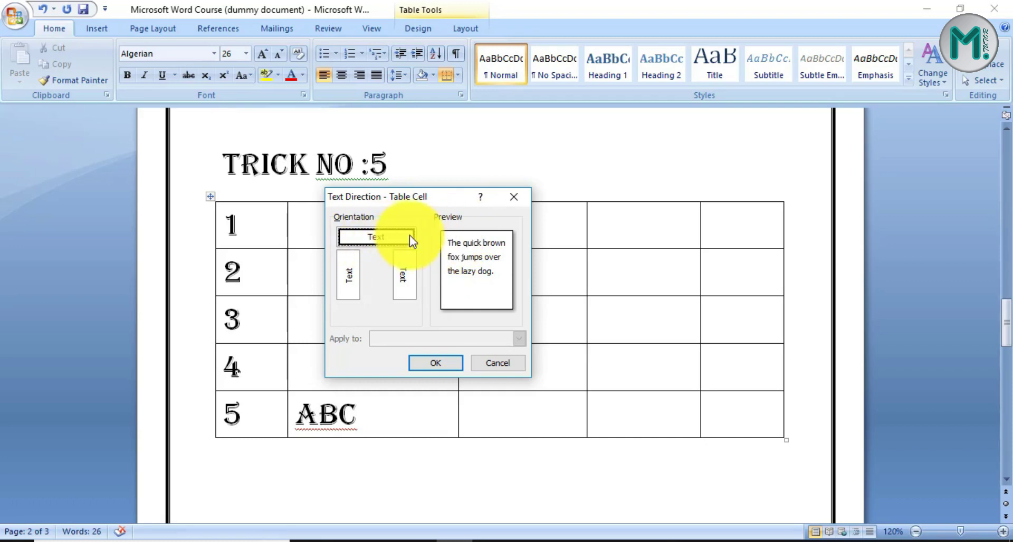
click(357, 303)
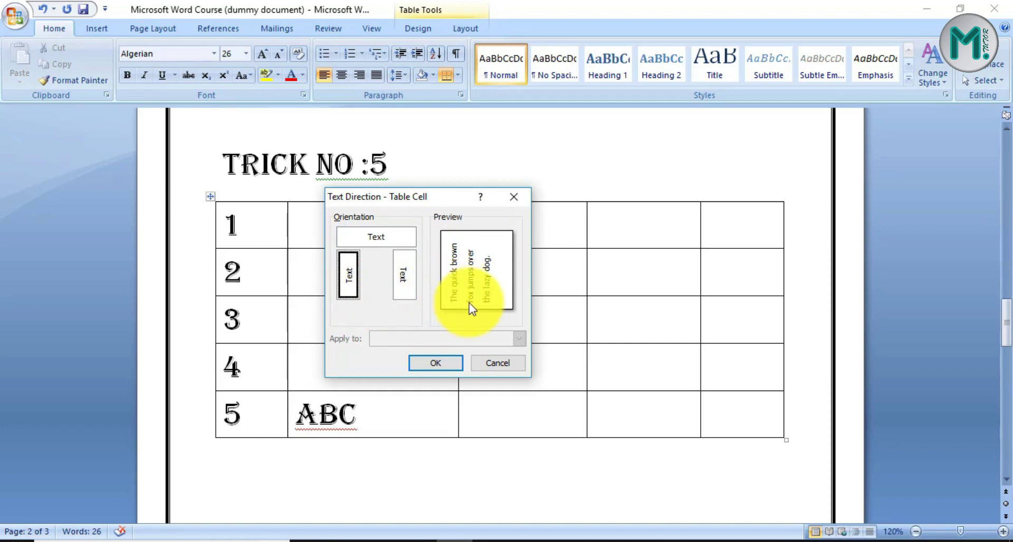
click(404, 283)
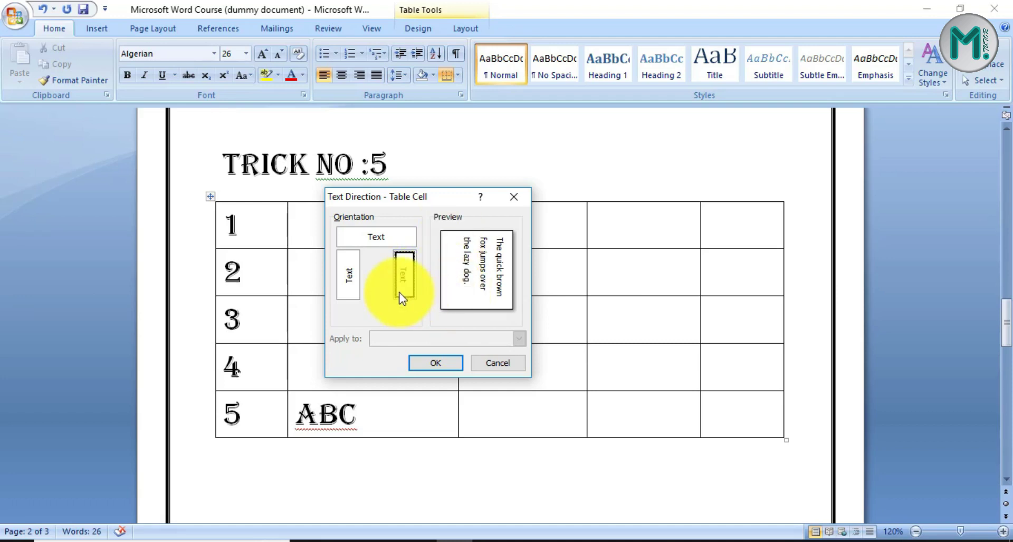
click(448, 358)
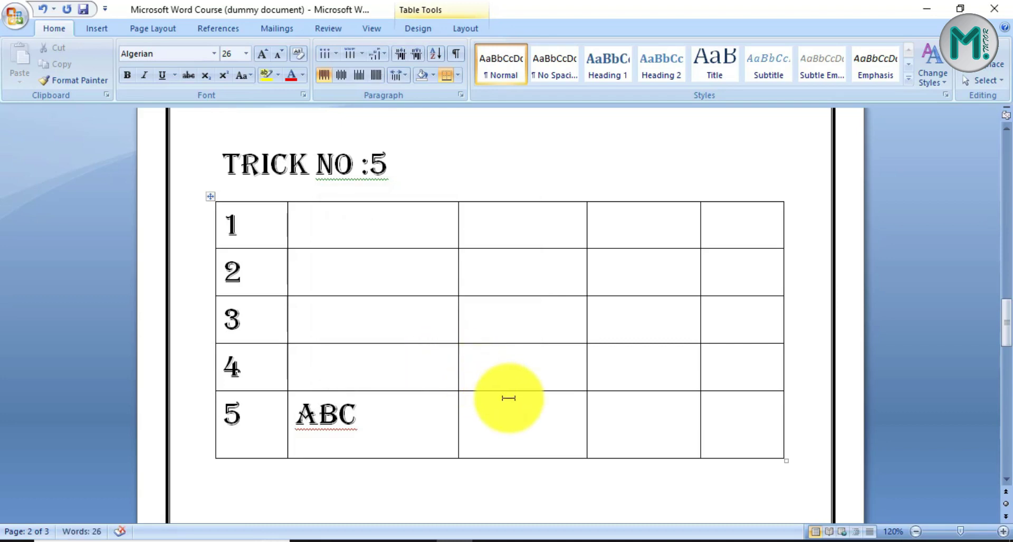
text(ABC)
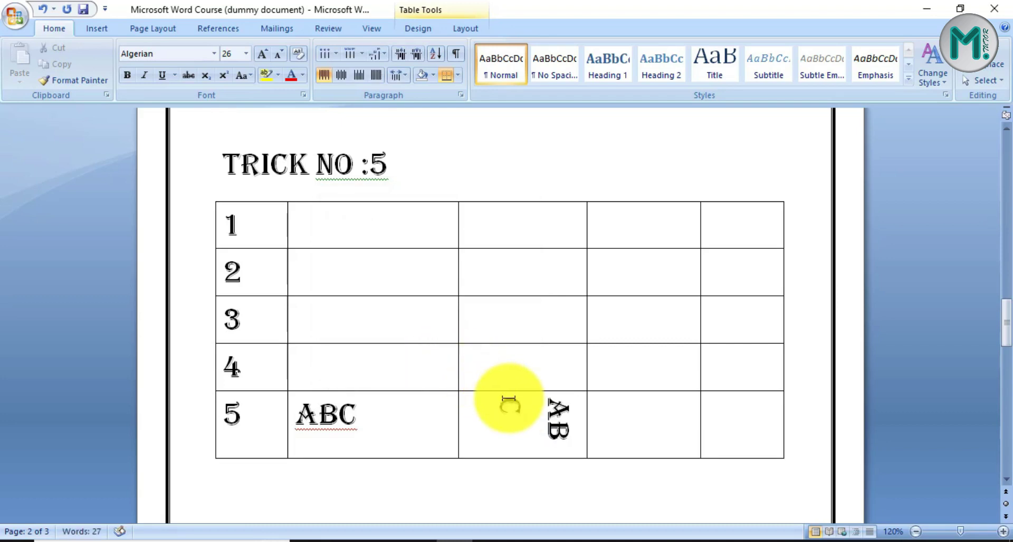
text(CCCCC)
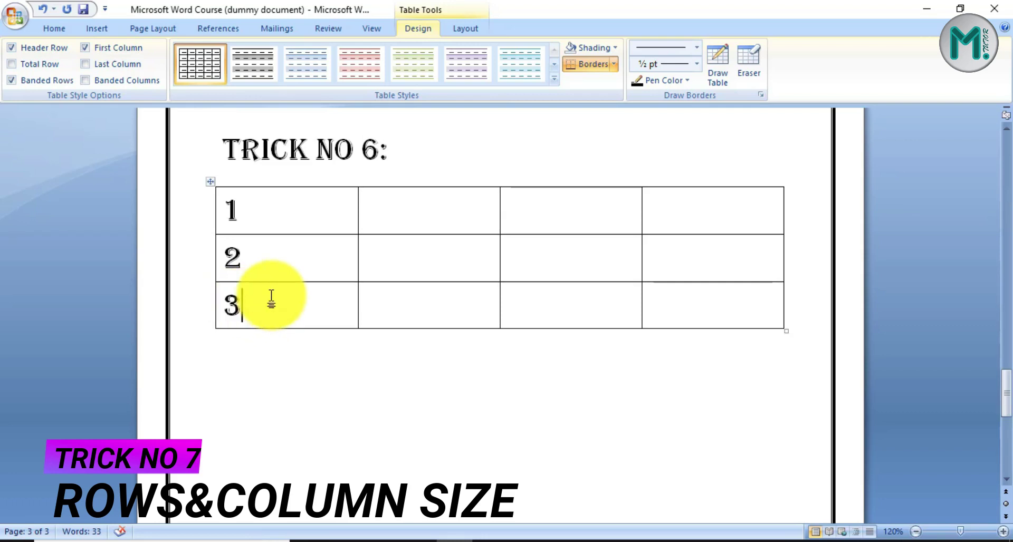
Step: Narrow the Trick No 6 table's first column and increase the heights of its three rows by different amounts
drag(313, 220, 662, 296)
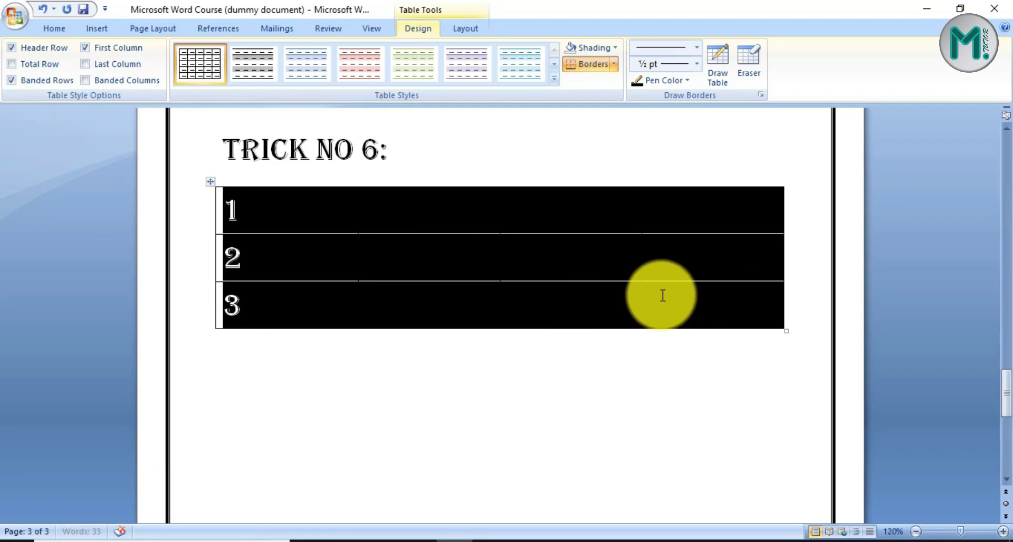
click(357, 228)
drag(358, 229, 259, 227)
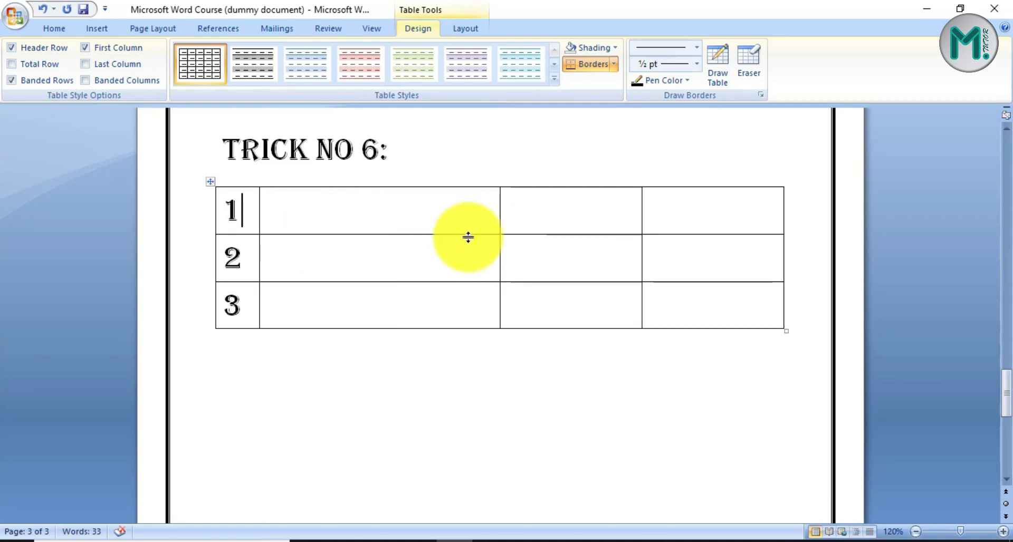
drag(465, 235, 467, 254)
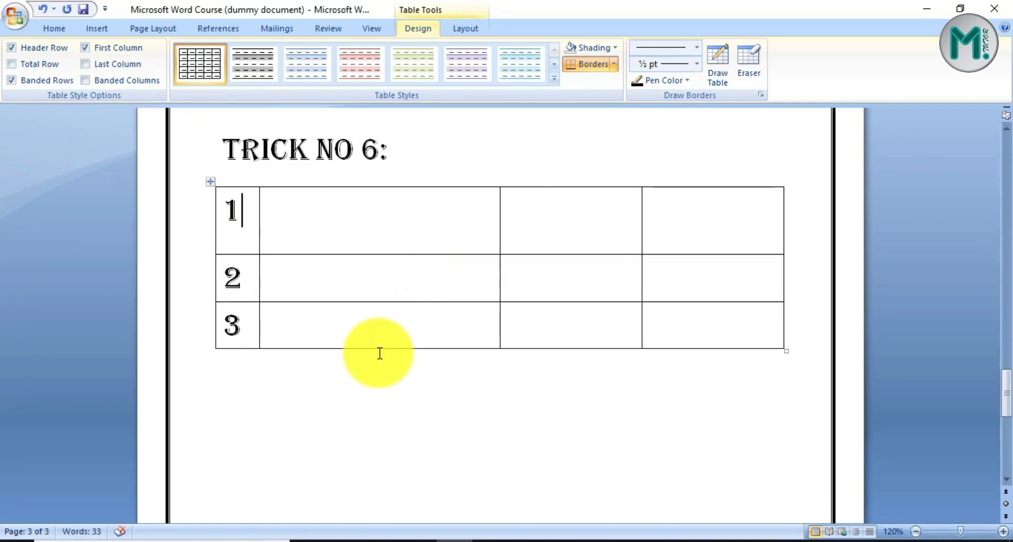
drag(339, 348, 342, 414)
drag(538, 302, 538, 339)
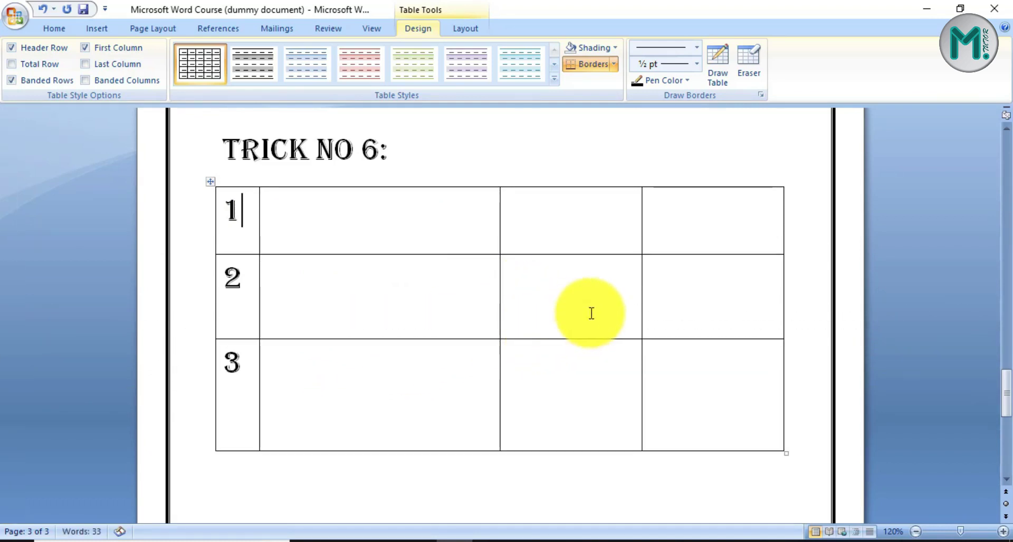
Step: Shift both borders of the Trick No 6 table's third column left, narrowing the second column and widening the fourth
click(644, 310)
click(642, 320)
drag(641, 319, 554, 317)
drag(500, 252, 393, 245)
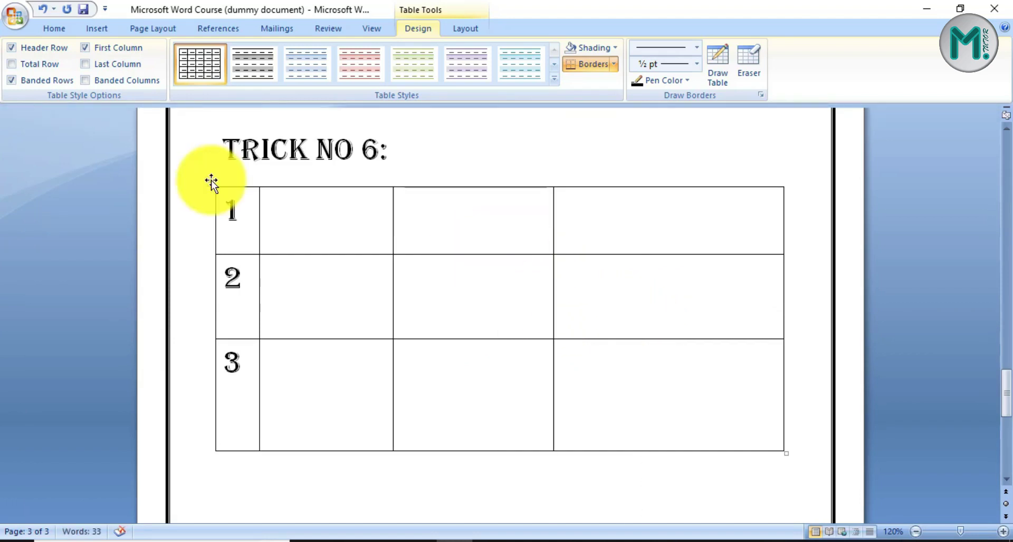
Step: Distribute the rows of the whole Trick No 6 table evenly
click(211, 182)
right_click(444, 222)
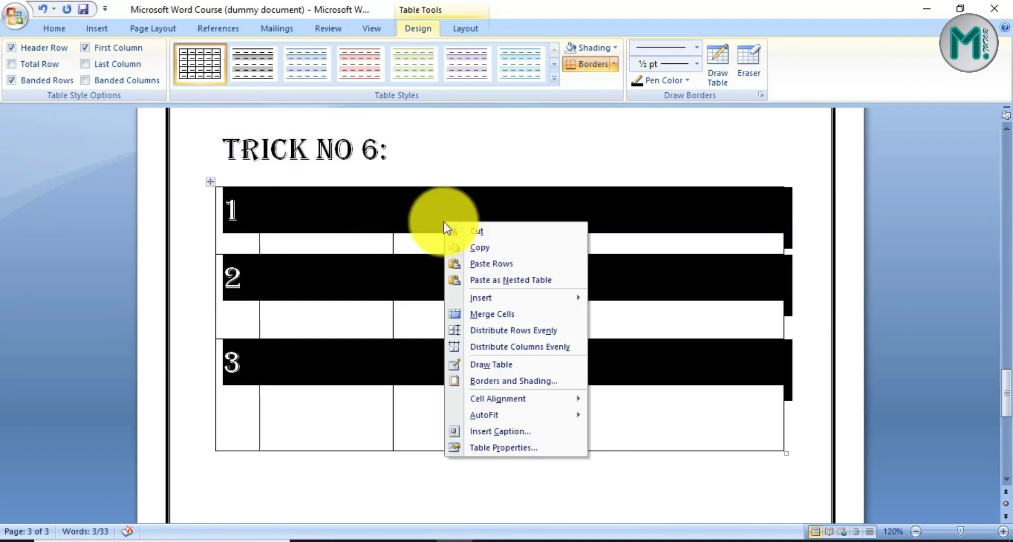
click(533, 332)
click(513, 337)
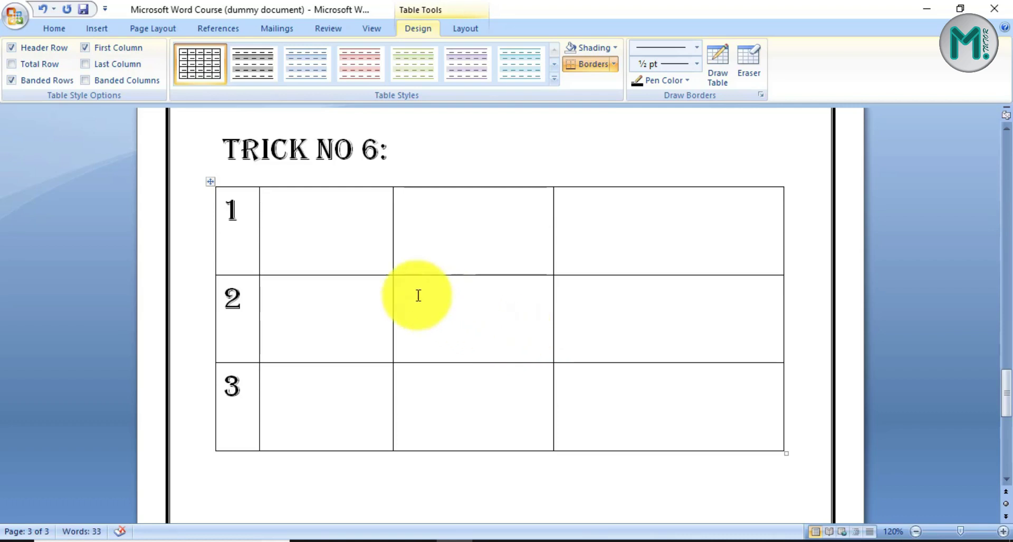
Step: Distribute the columns of the whole Trick No 6 table evenly
drag(247, 233, 626, 404)
click(626, 404)
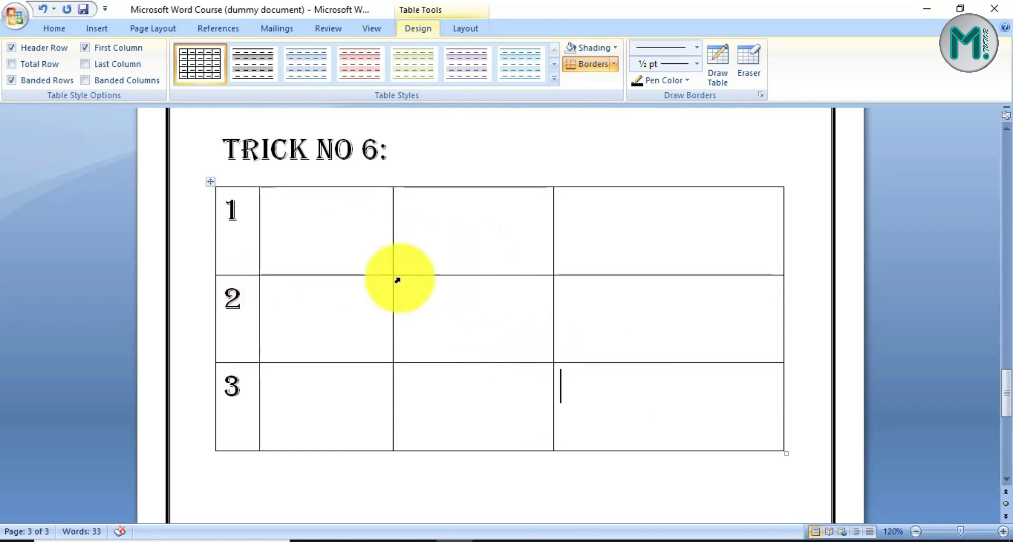
click(214, 183)
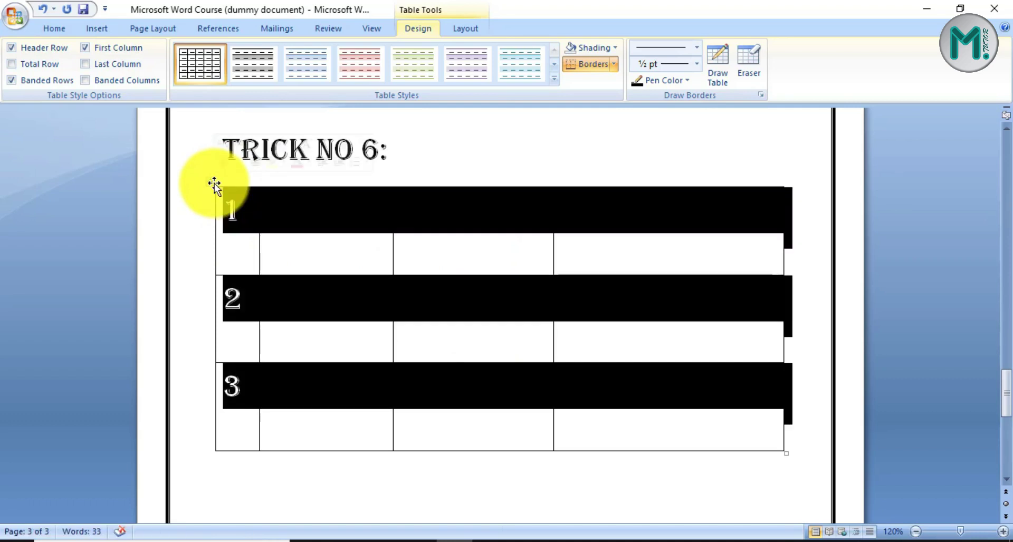
right_click(439, 237)
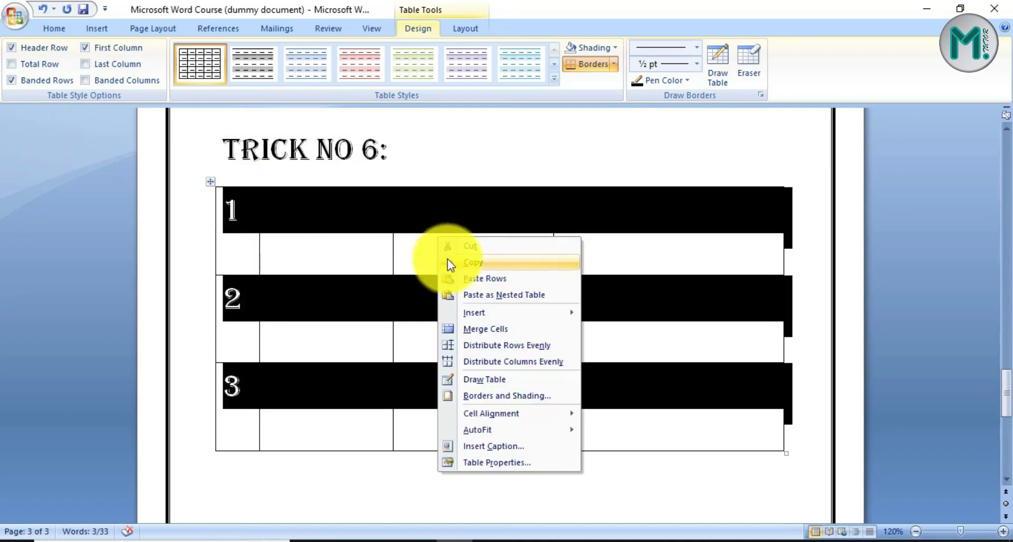
click(527, 359)
click(425, 334)
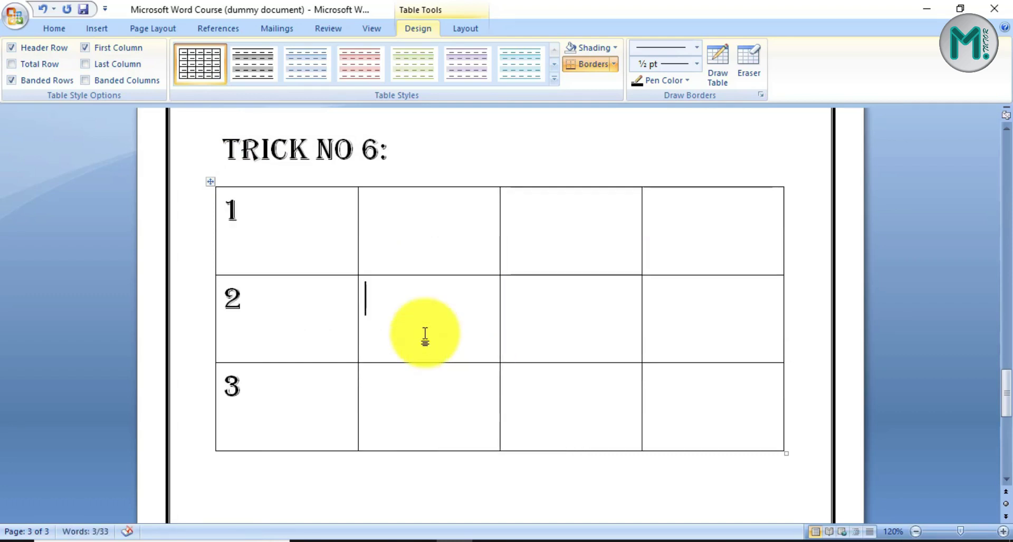
click(308, 257)
drag(309, 257, 502, 255)
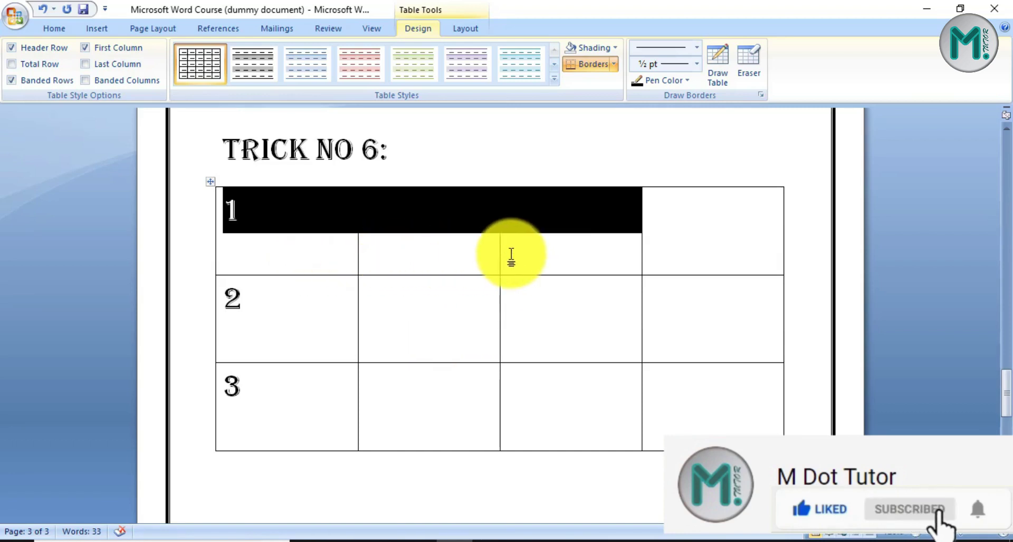
click(554, 253)
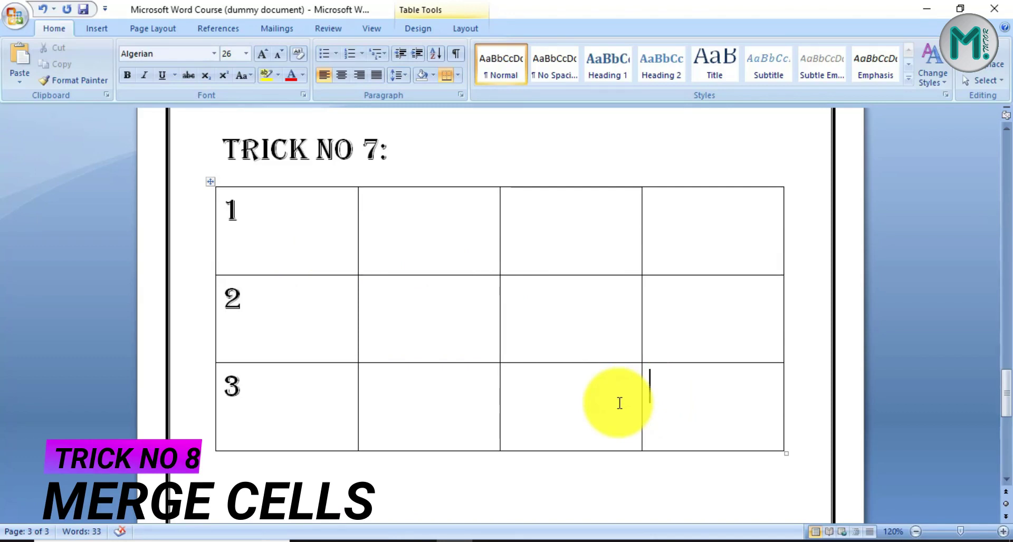
Step: Merge the last two cells of row 3 in the Trick No 7 table
drag(619, 403, 692, 402)
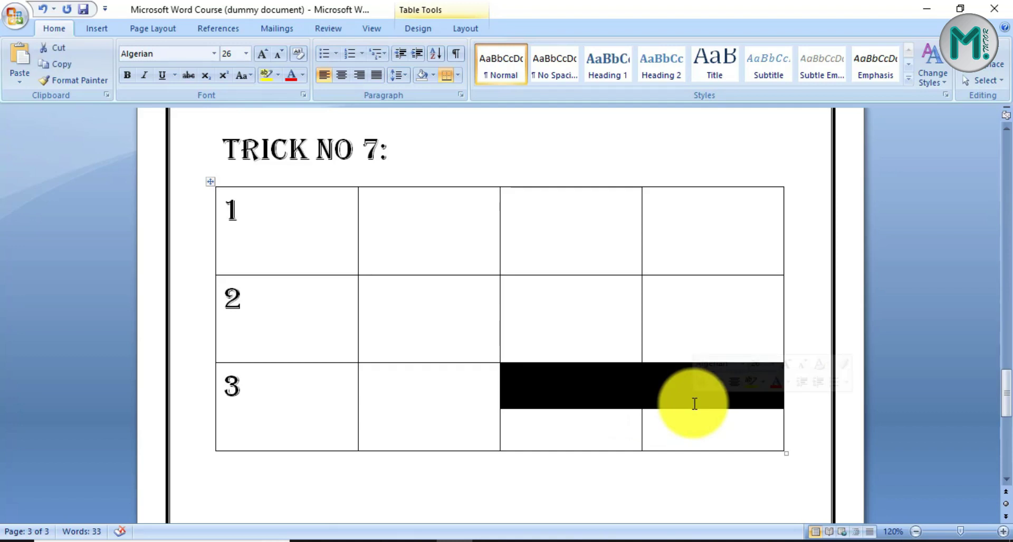
click(695, 404)
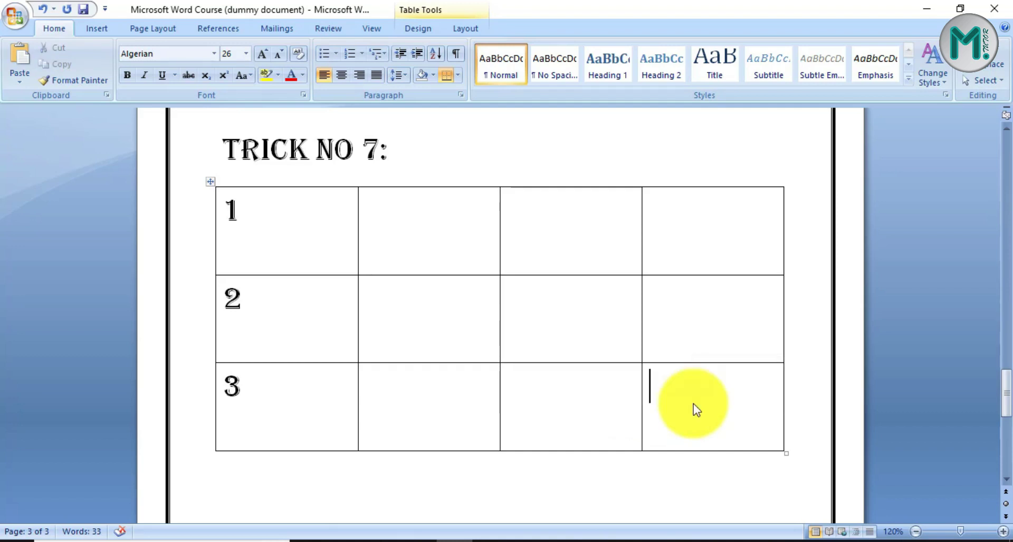
click(559, 413)
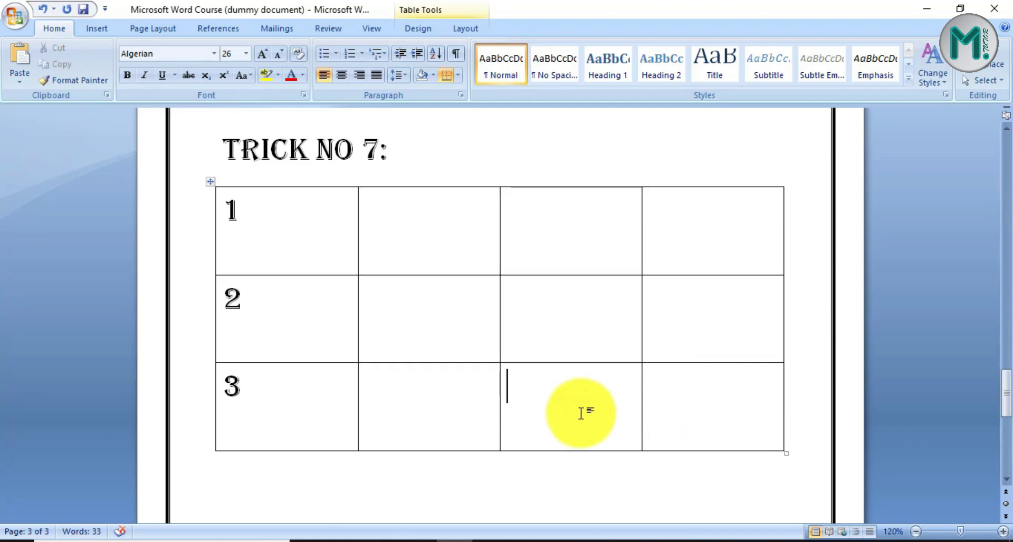
drag(604, 411, 681, 393)
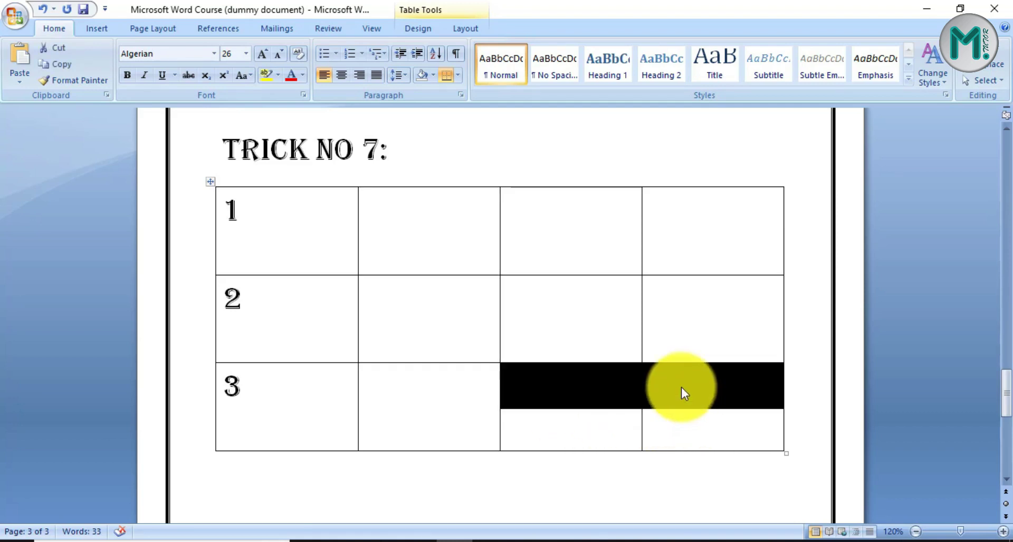
right_click(681, 389)
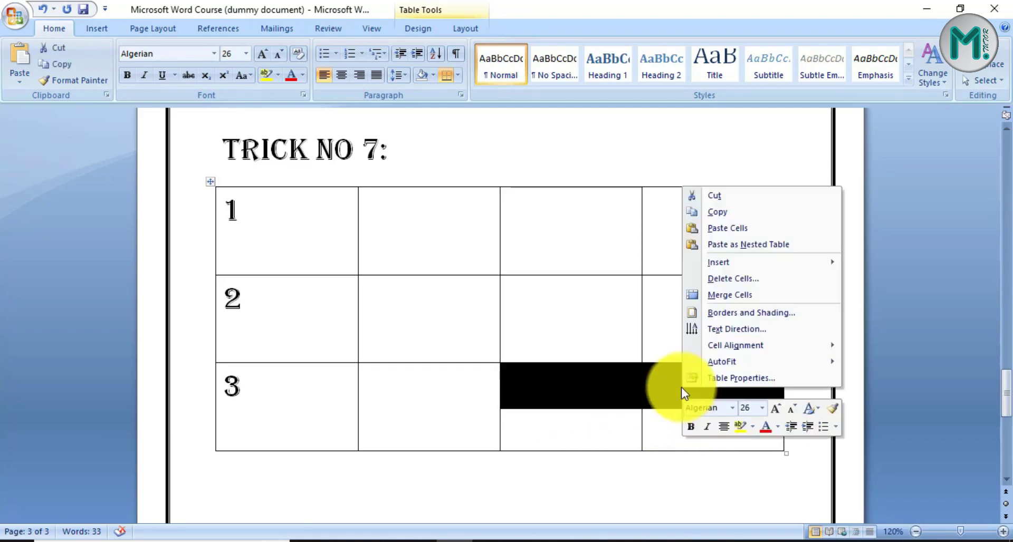
click(713, 295)
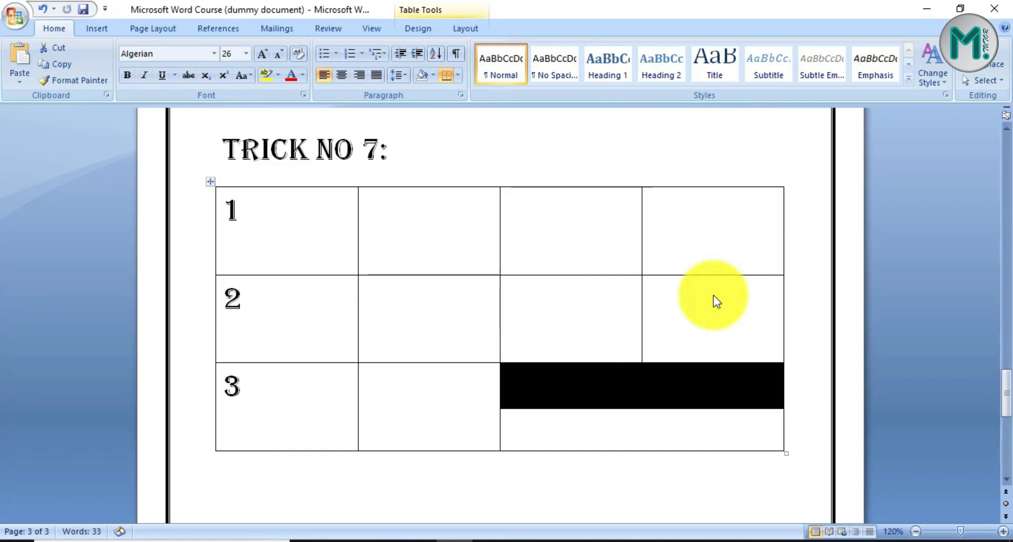
click(659, 385)
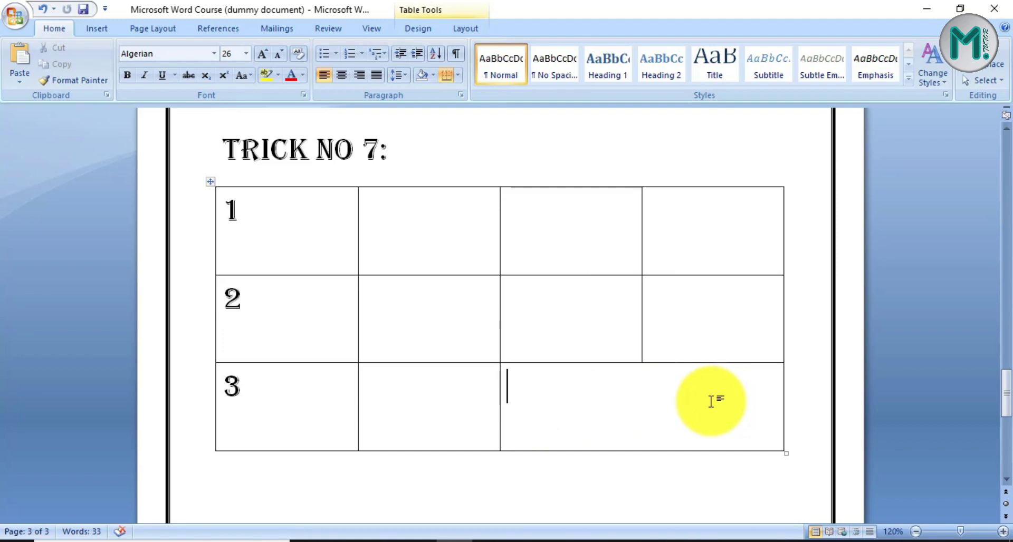
Step: Merge the last two cells of row 1 in the Trick No 7 table
click(619, 258)
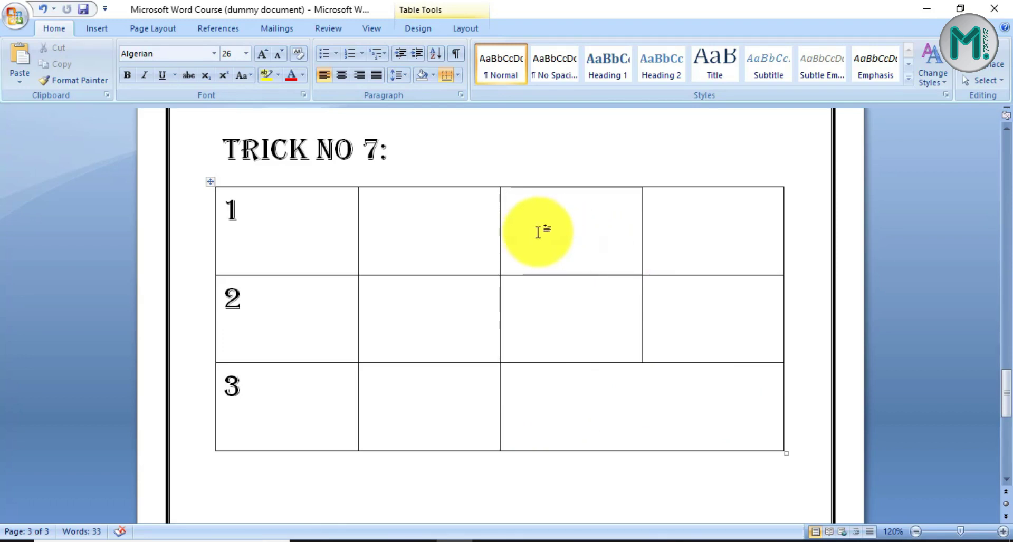
drag(615, 226, 705, 229)
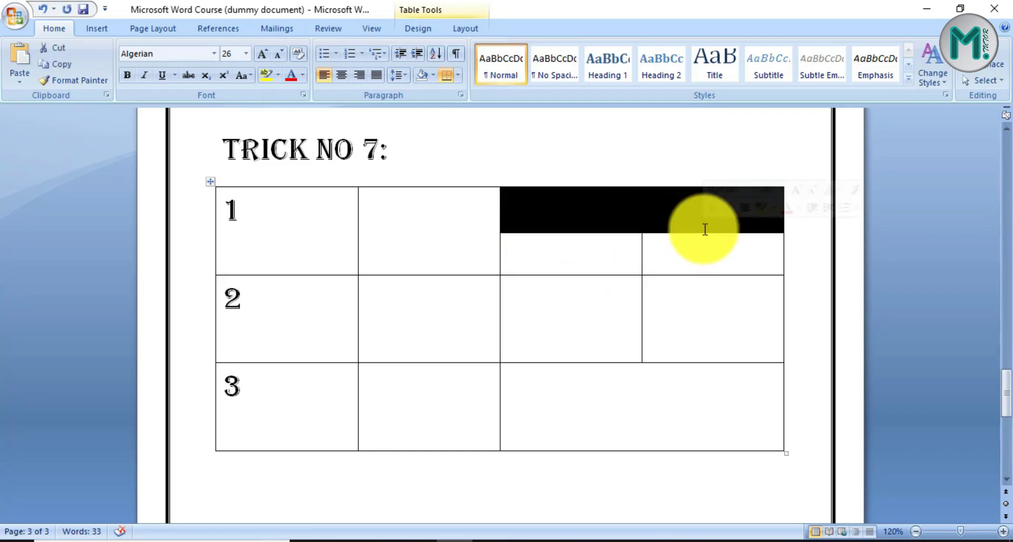
key(alt+a)
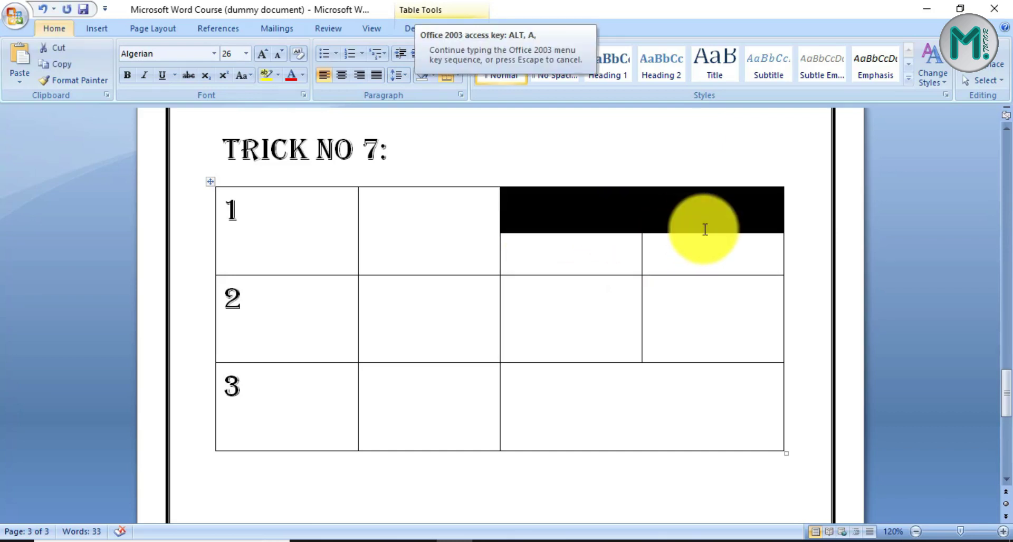
key(m)
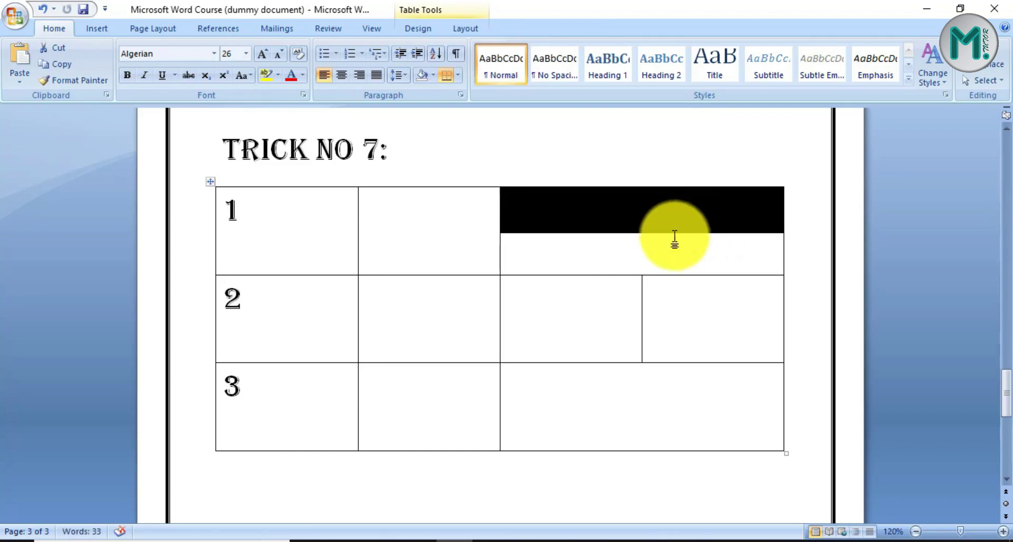
click(612, 249)
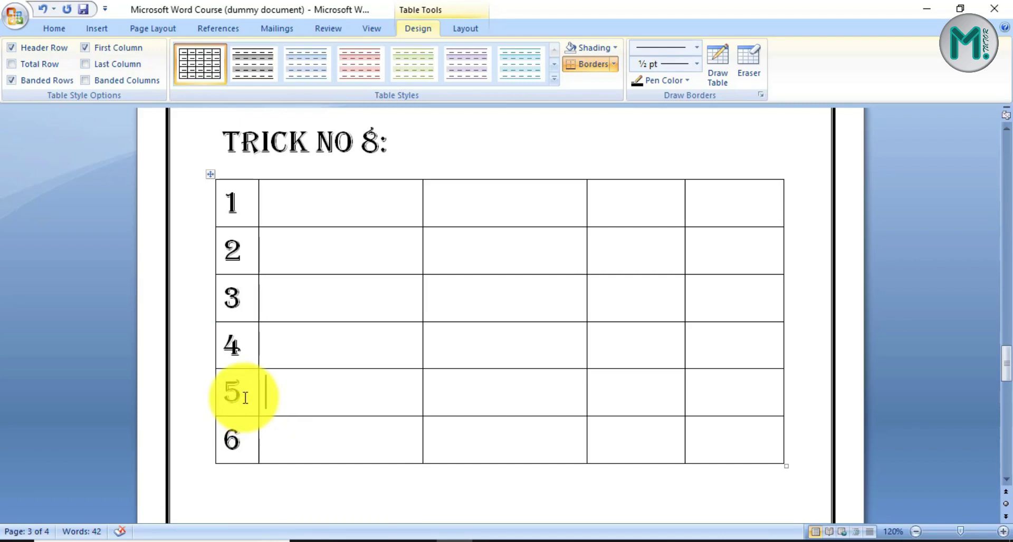
Step: Move the whole row numbered 5 in the Trick No 8 table up two positions, directly below row 2
drag(242, 398, 226, 398)
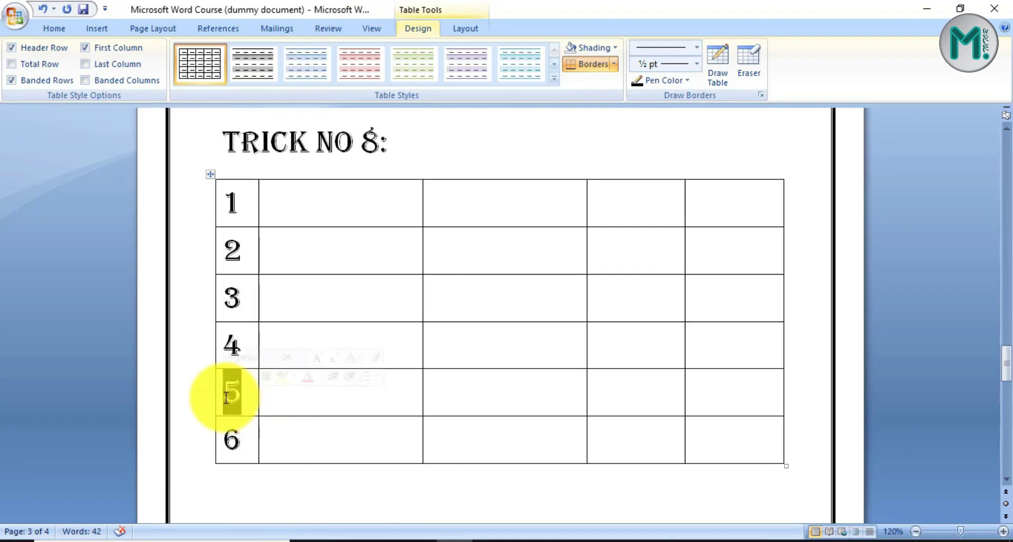
click(246, 267)
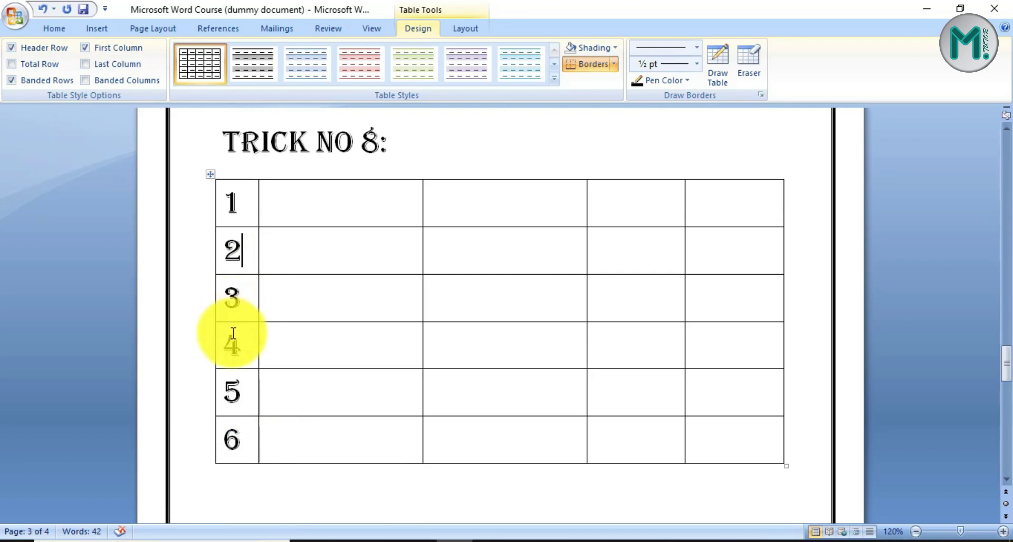
click(228, 392)
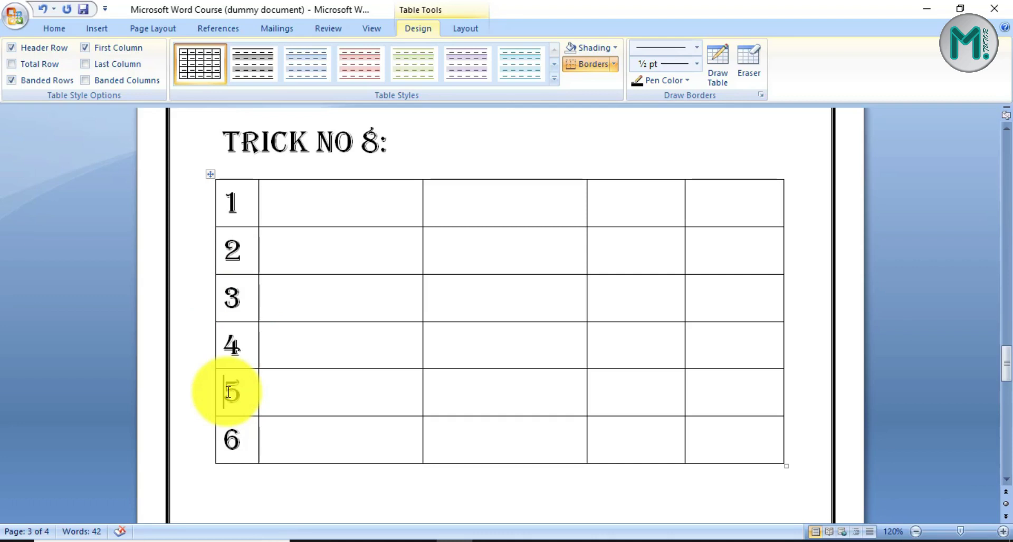
drag(228, 391, 701, 392)
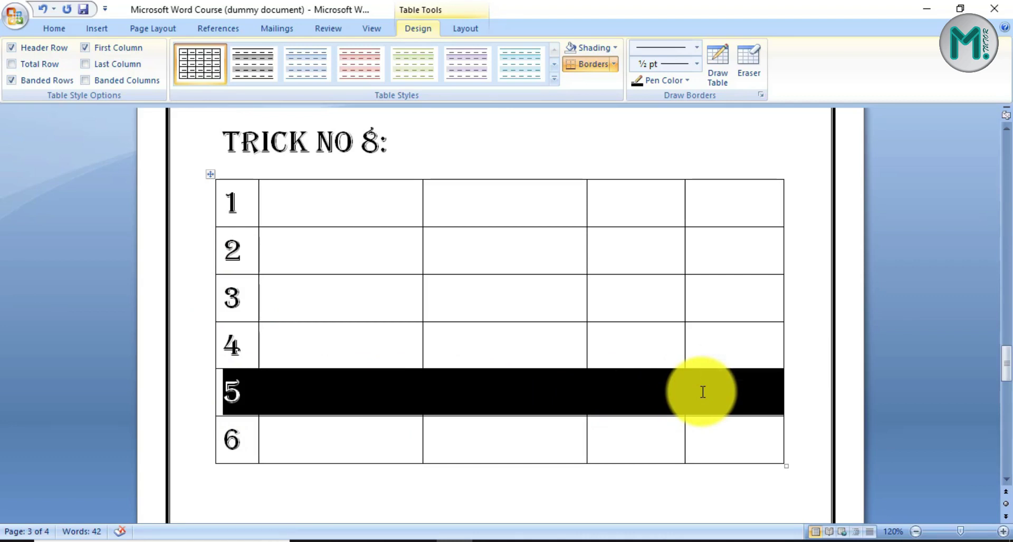
key(alt)
key(alt+shift+Up)
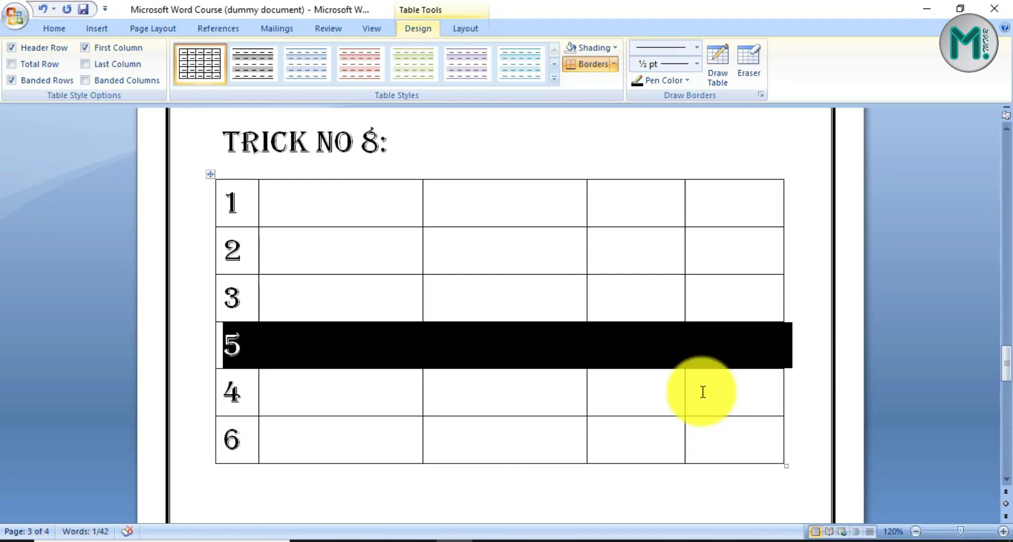
key(alt+shift+Up)
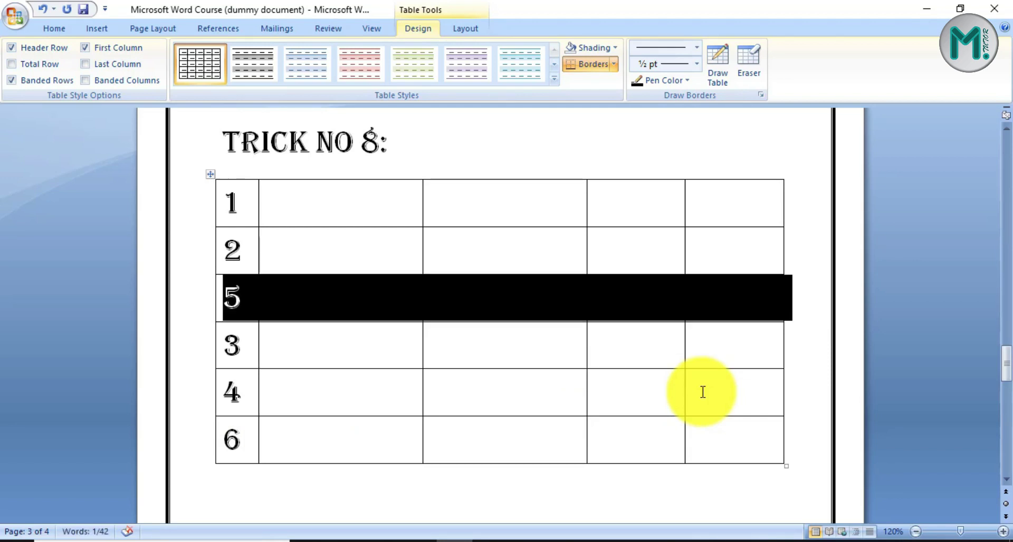
click(386, 312)
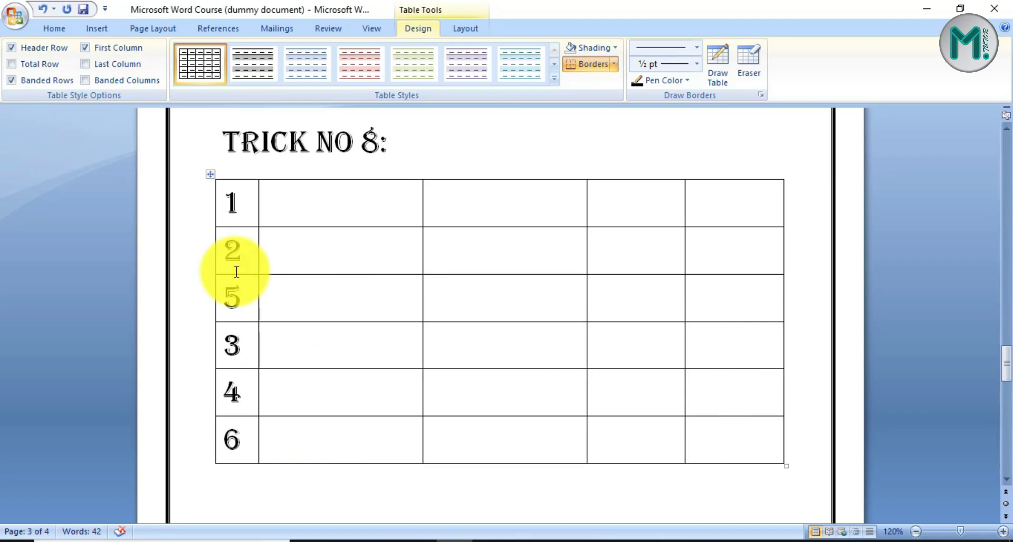
Step: Delete the entire row numbered 3 from the Trick No 8 table
scroll(308, 341, down, 1)
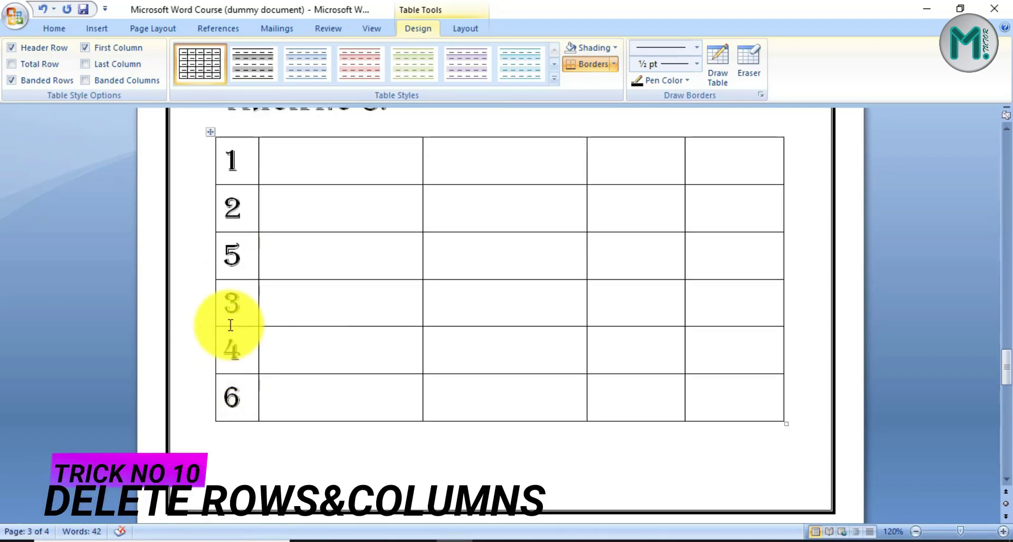
click(219, 309)
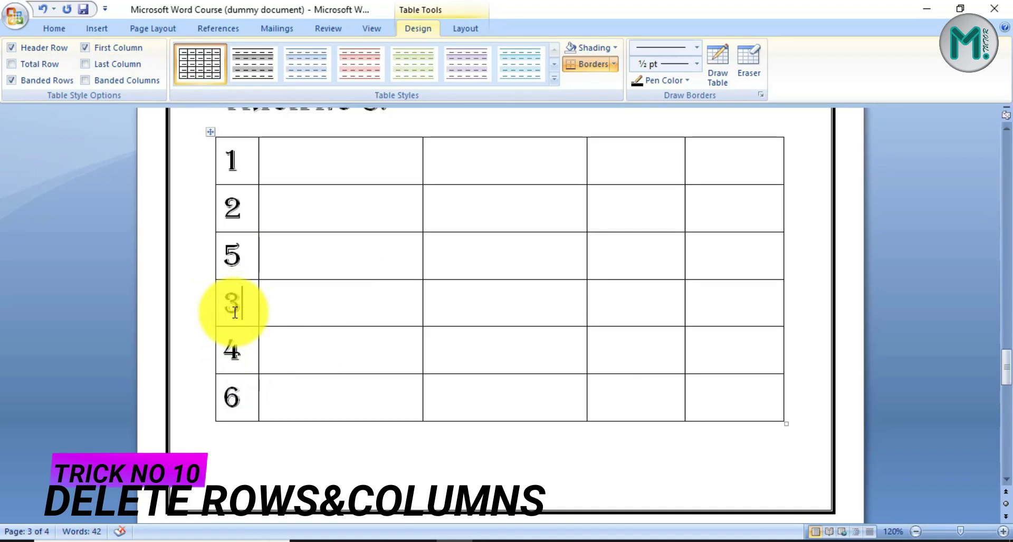
drag(236, 311, 551, 293)
right_click(551, 294)
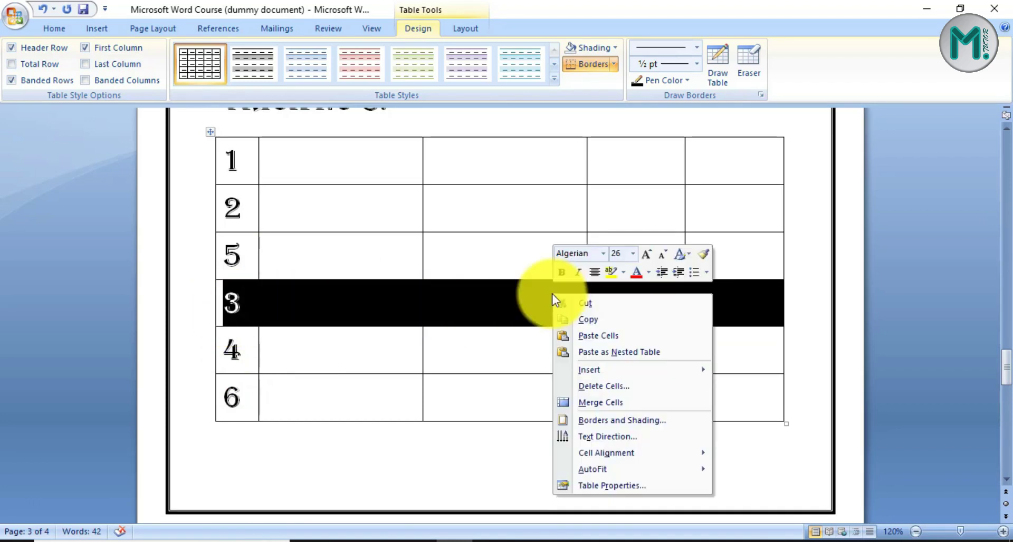
click(607, 390)
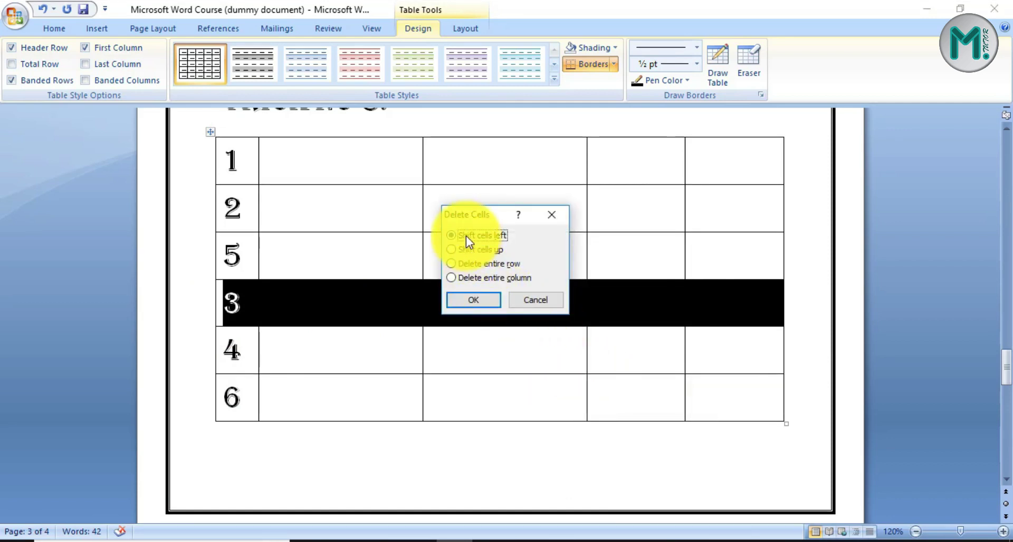
drag(476, 222, 412, 216)
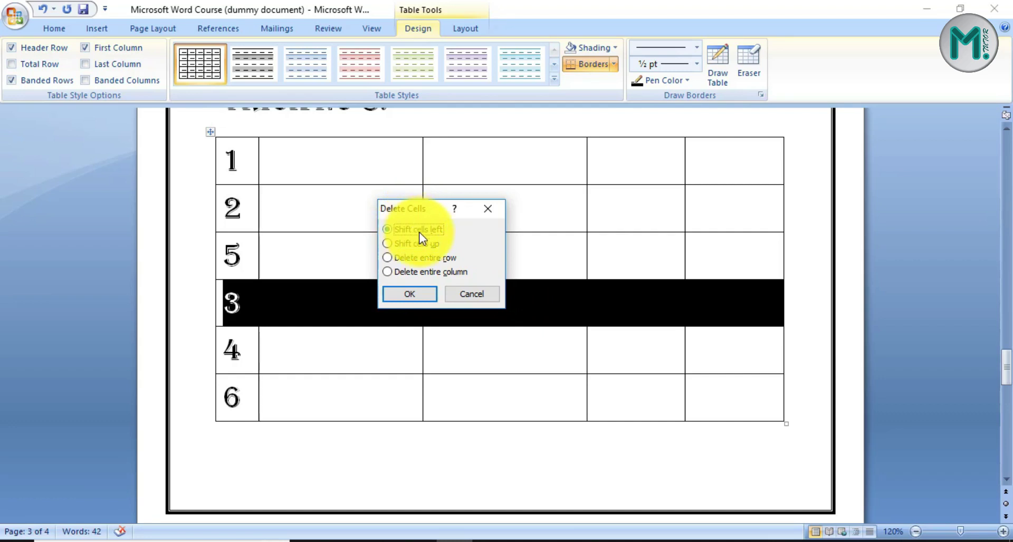
click(432, 257)
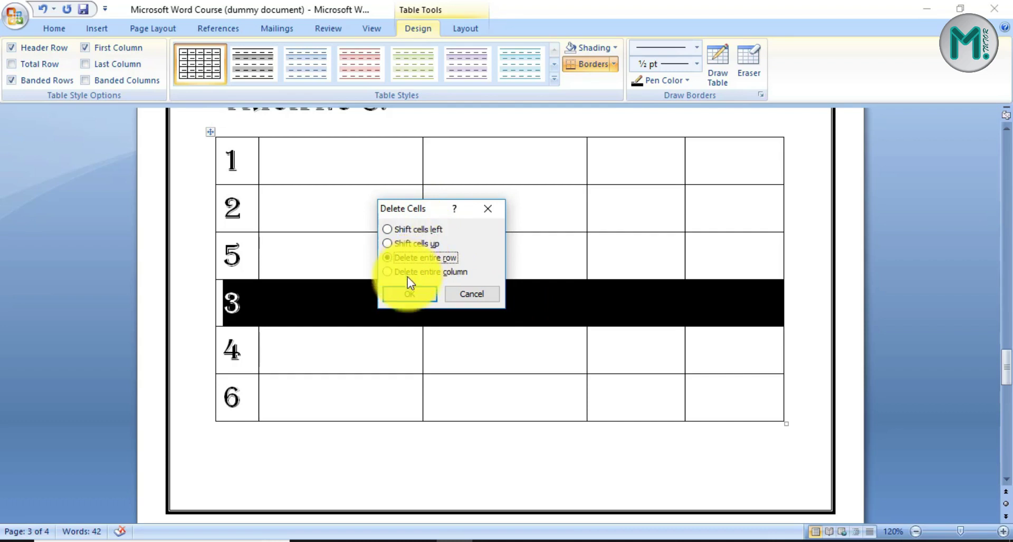
click(416, 294)
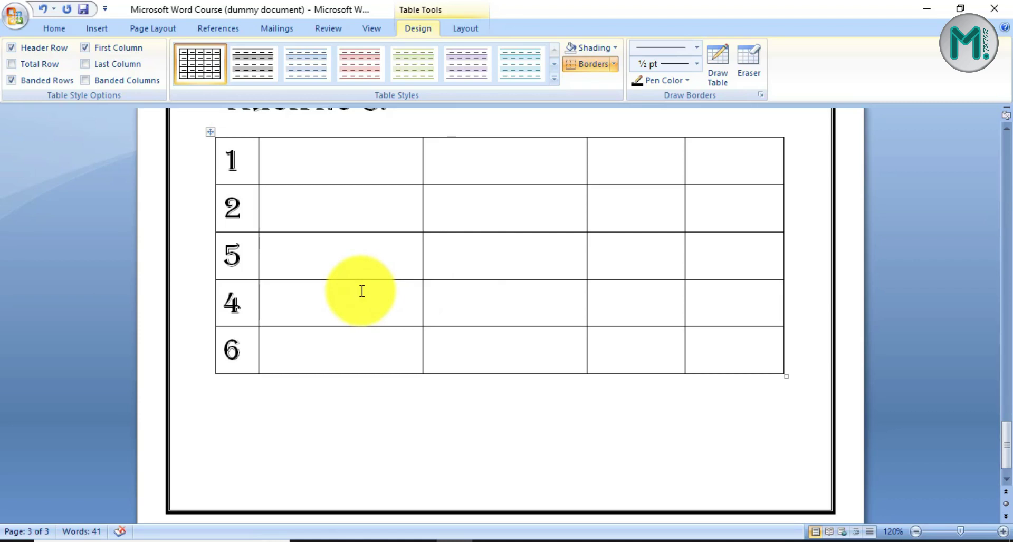
Step: Delete the fourth column of the table with rows numbered 1, 2, 5, 4 and 6
click(603, 154)
drag(603, 155, 644, 356)
right_click(636, 259)
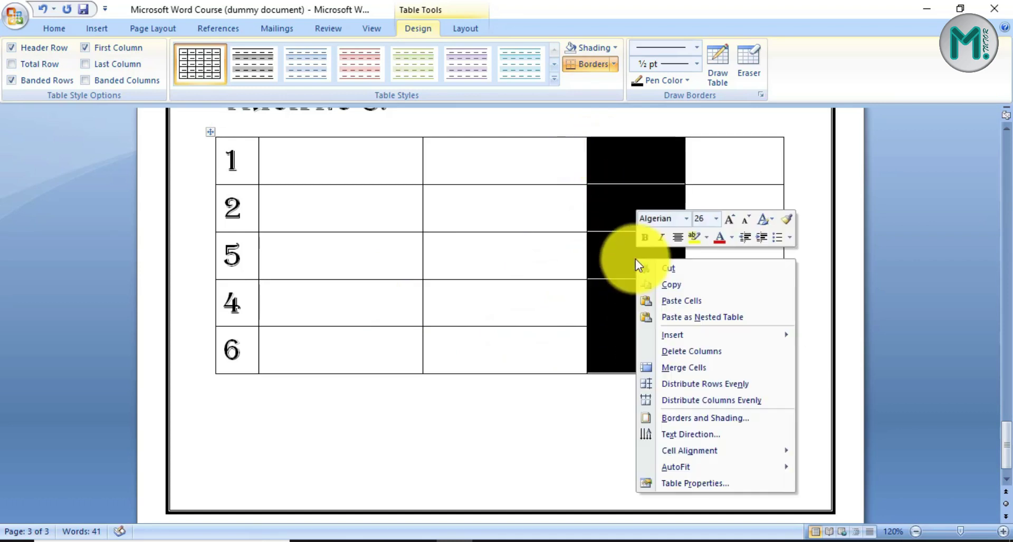
click(715, 349)
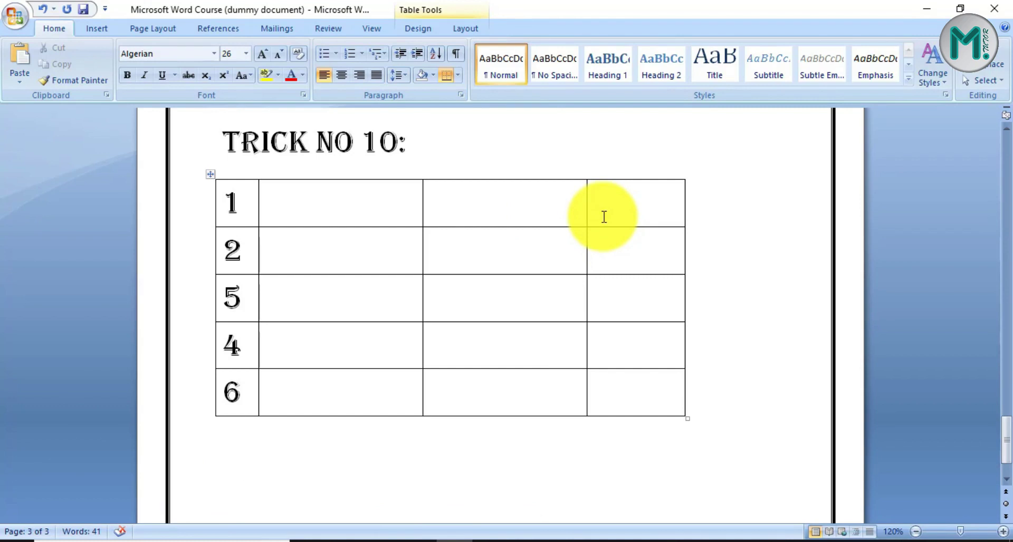
Step: Split the last cell of the first row in the Trick No 10 table into 5 columns and 1 row
right_click(610, 205)
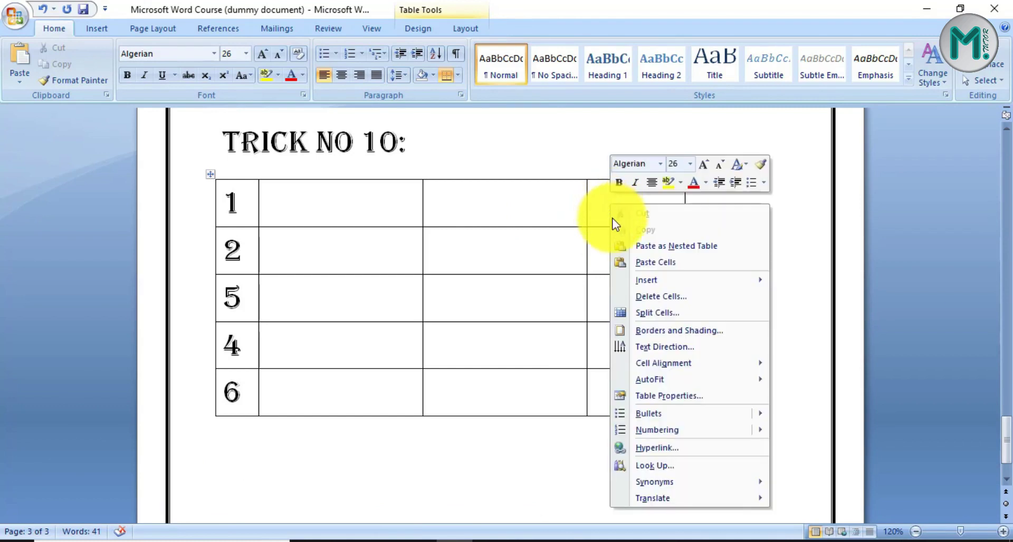
click(665, 311)
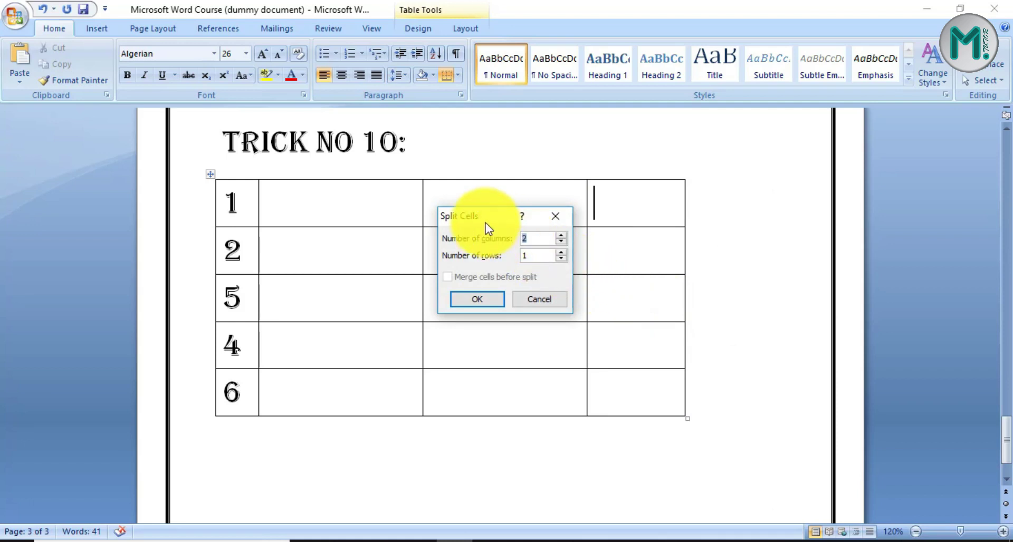
drag(485, 222, 398, 209)
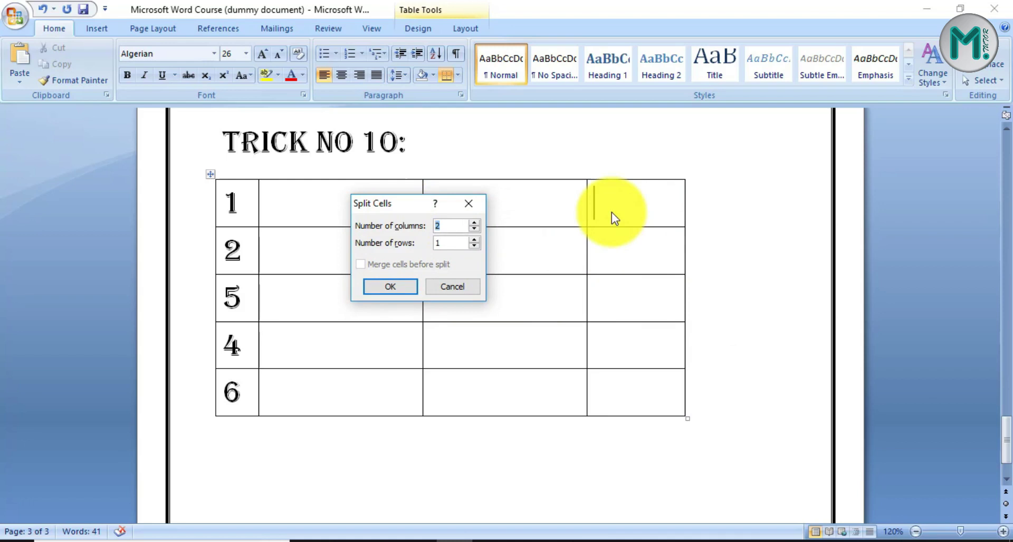
click(474, 222)
click(475, 223)
click(474, 223)
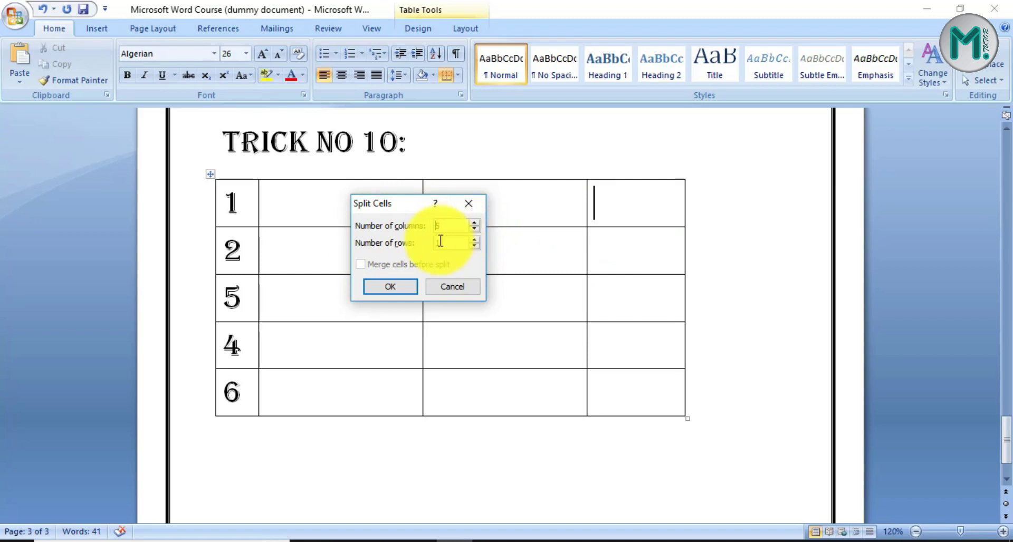
click(401, 279)
click(401, 279)
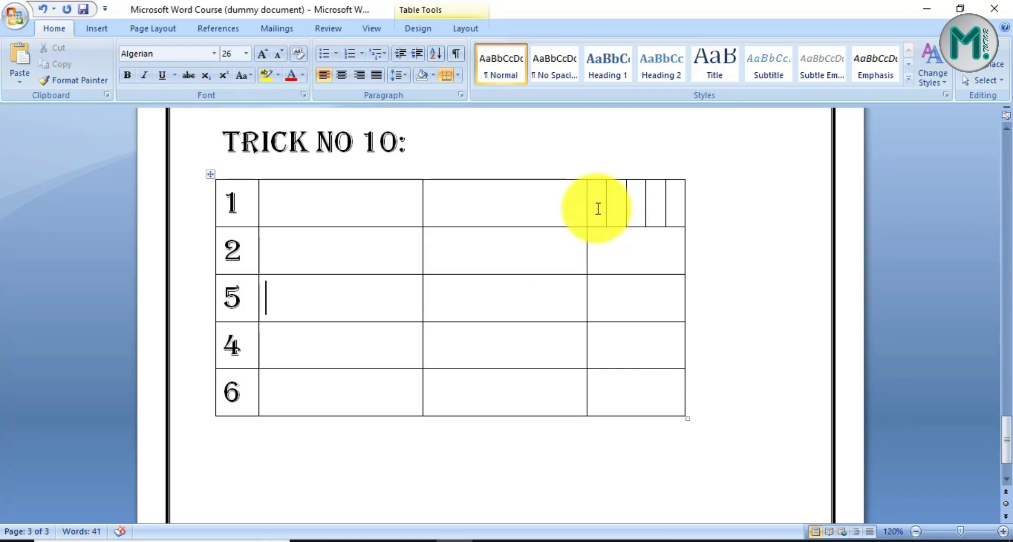
scroll(385, 347, up, 15)
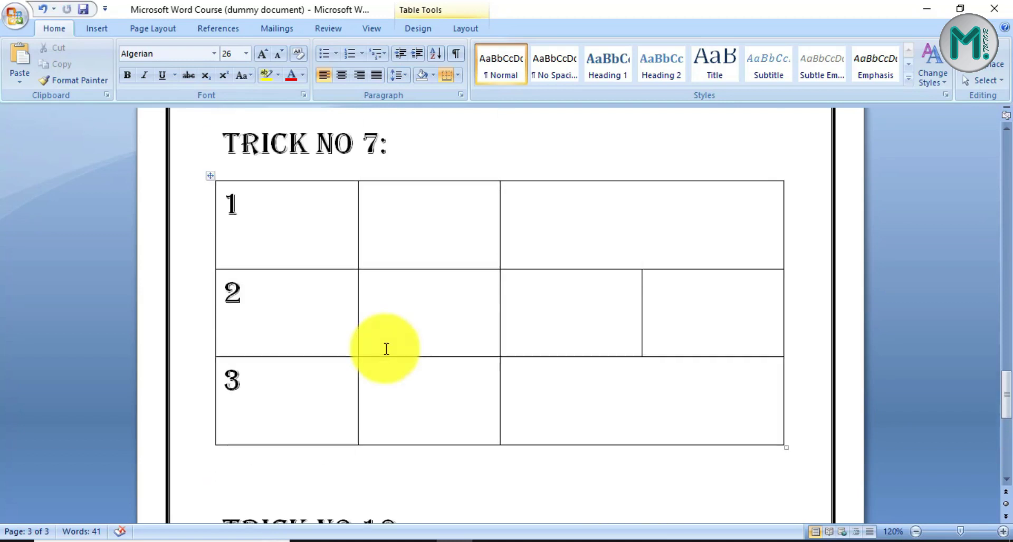